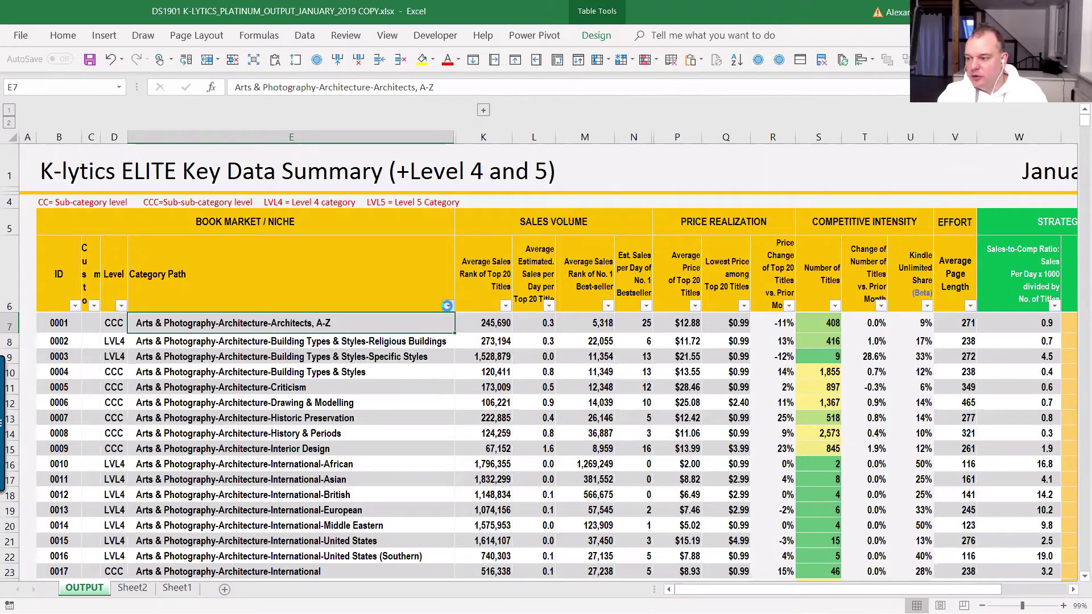
# - Filter the Category Path column to entries containing "gardening"
pyautogui.click(448, 307)
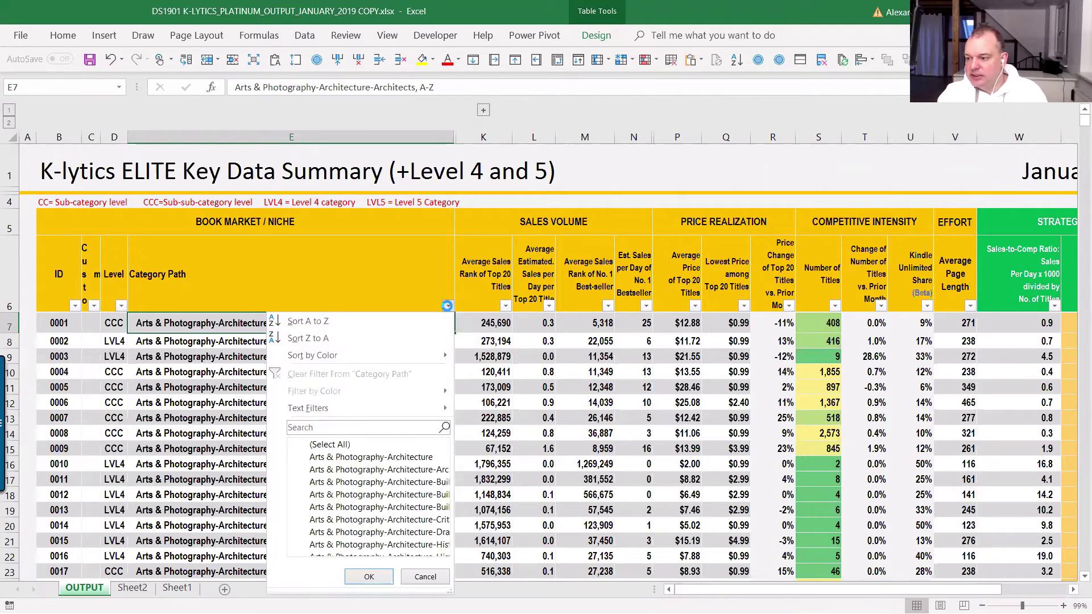
pyautogui.click(304, 425)
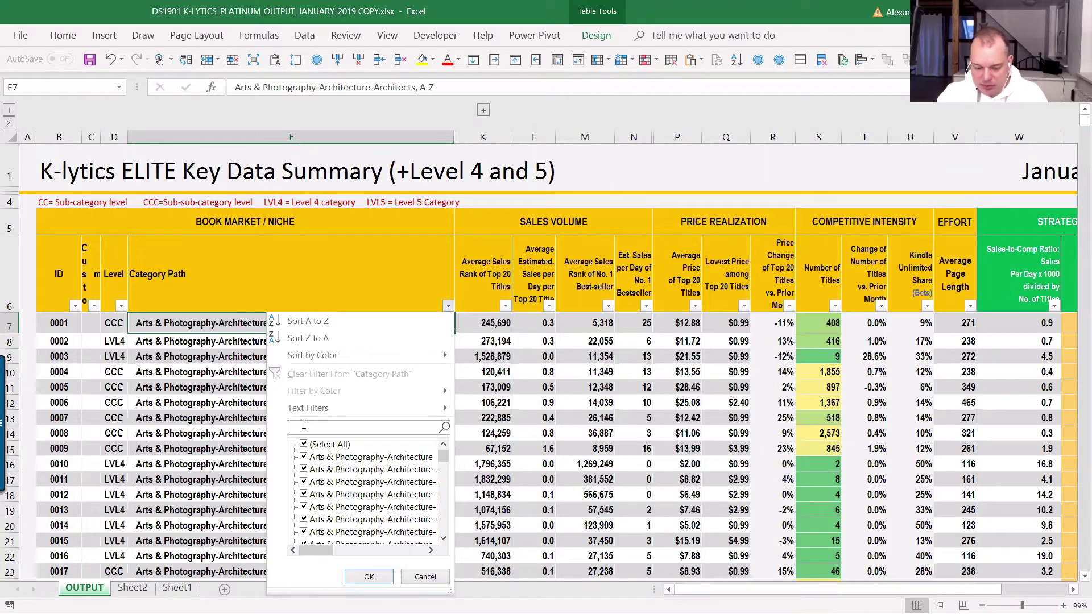
pyautogui.write('g')
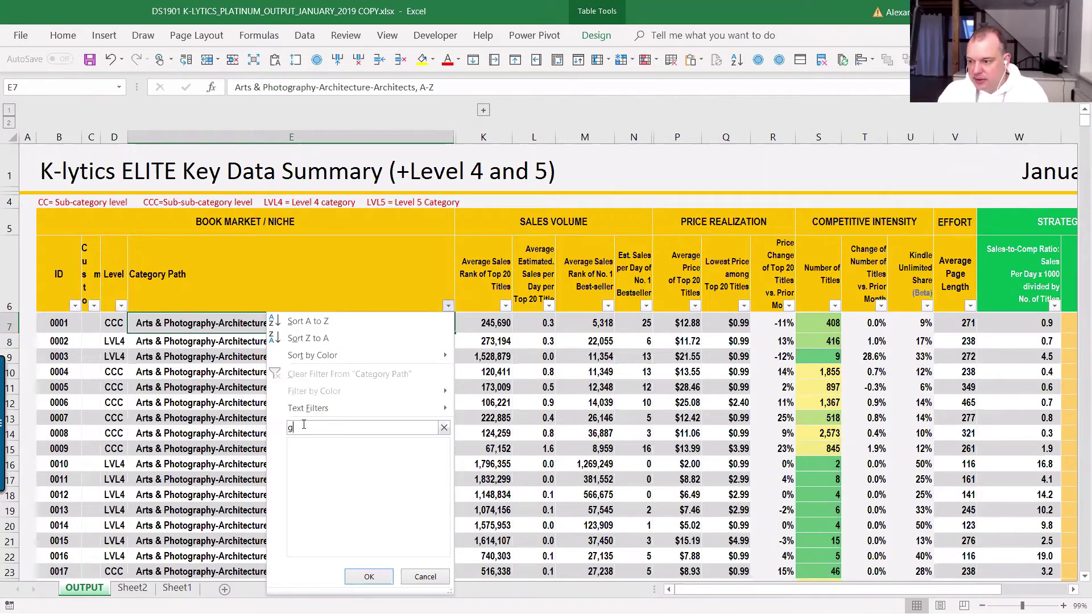
pyautogui.write('ar')
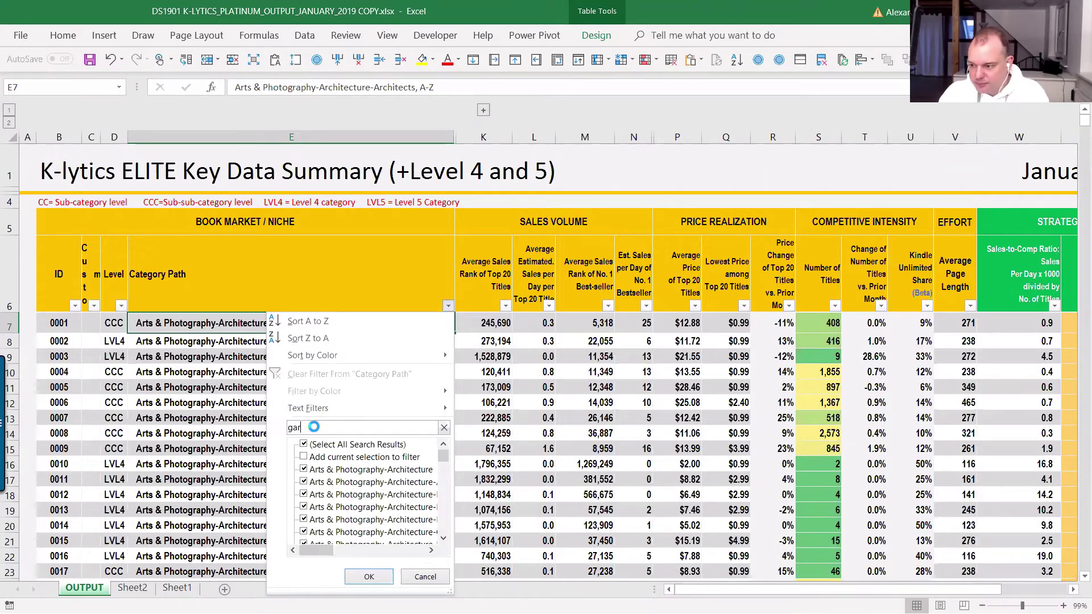
pyautogui.write('dening')
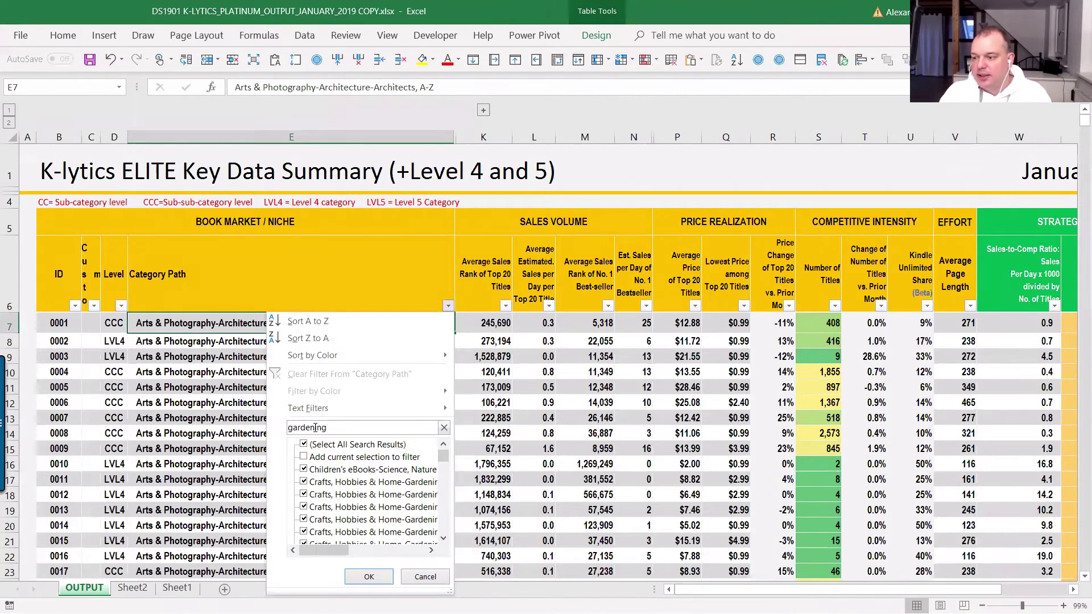
pyautogui.click(371, 576)
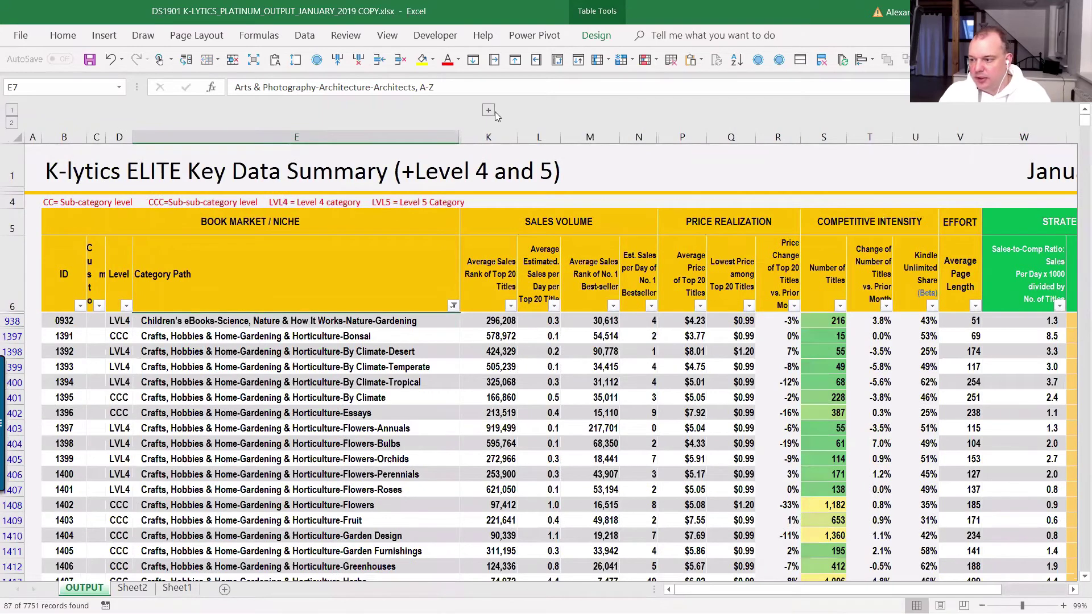
# - Expand the grouped columns F to J and go through the Category, Sub-category, Sub-subcategory and Level 4 columns one by one
pyautogui.click(490, 111)
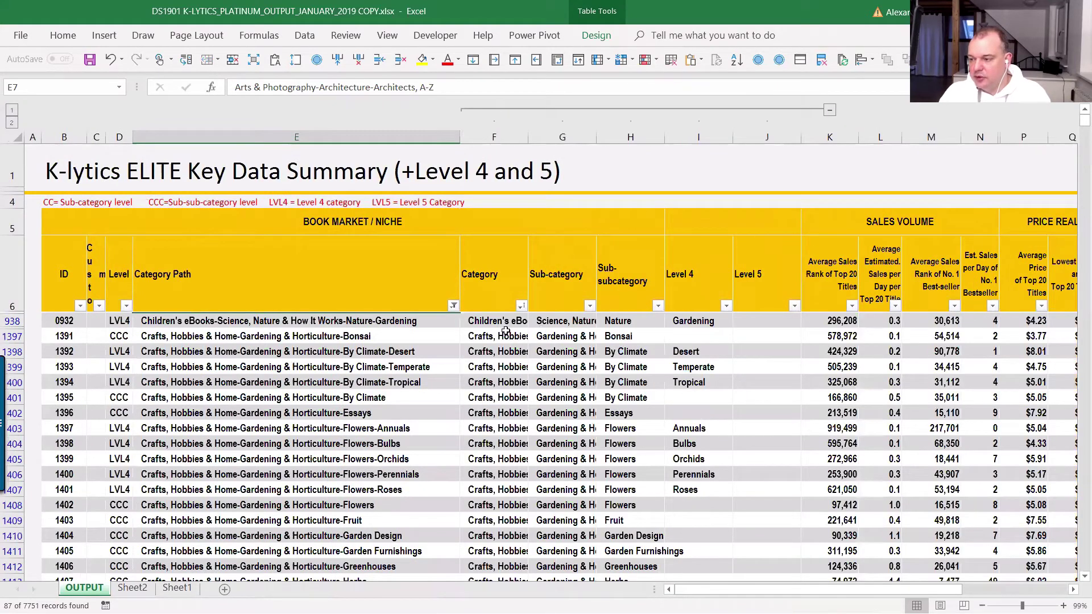
pyautogui.click(495, 317)
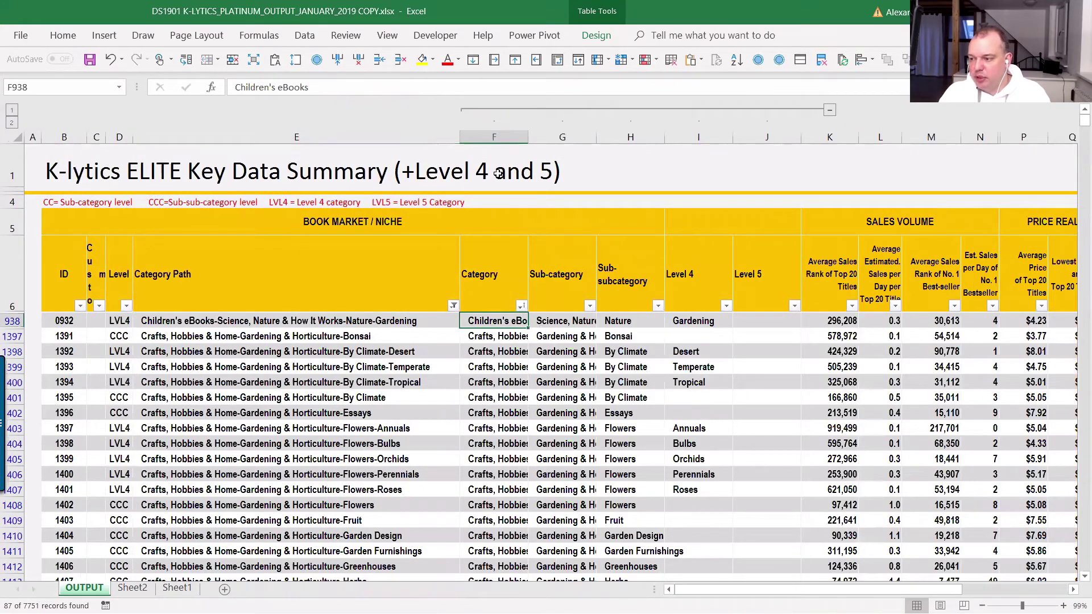
pyautogui.click(494, 130)
pyautogui.click(563, 132)
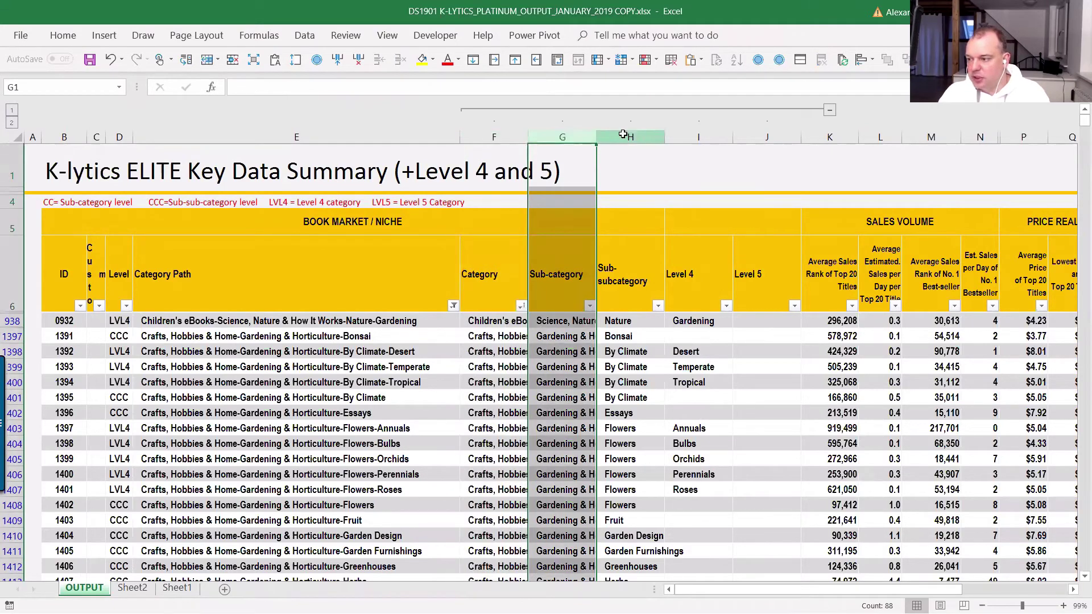
pyautogui.click(622, 132)
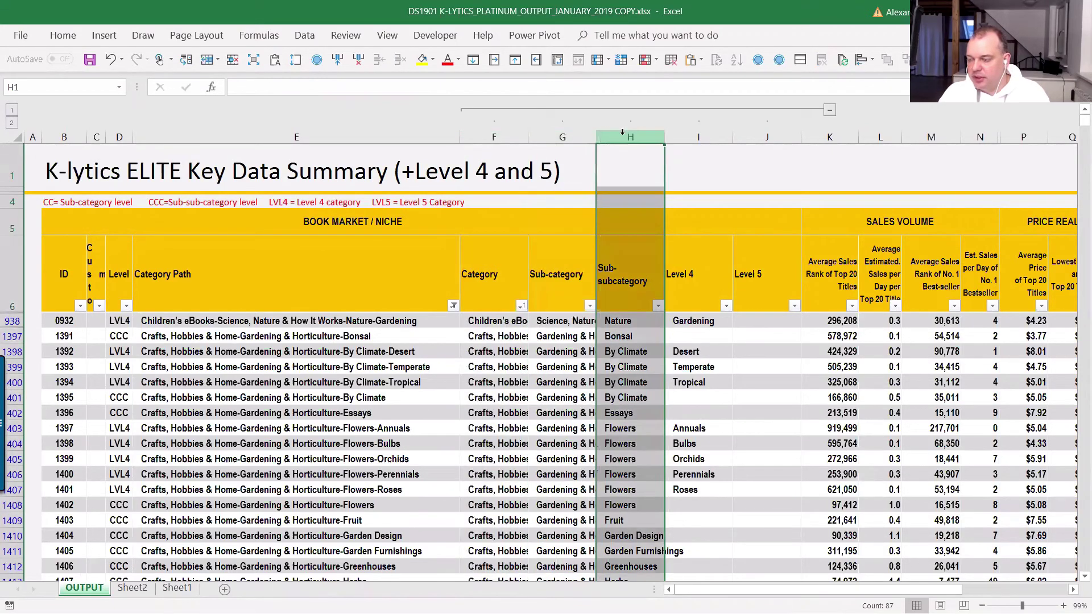
pyautogui.click(710, 134)
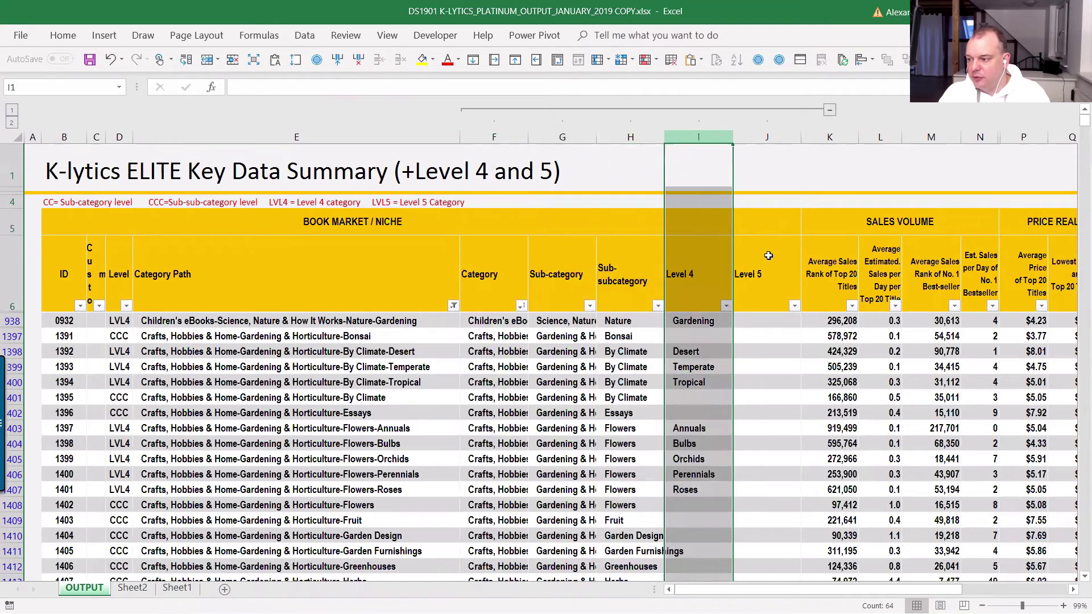
# - Examine the Annuals and Orchids entries in Level 4 and the full category path of the Flowers-Orchids niche
pyautogui.click(676, 428)
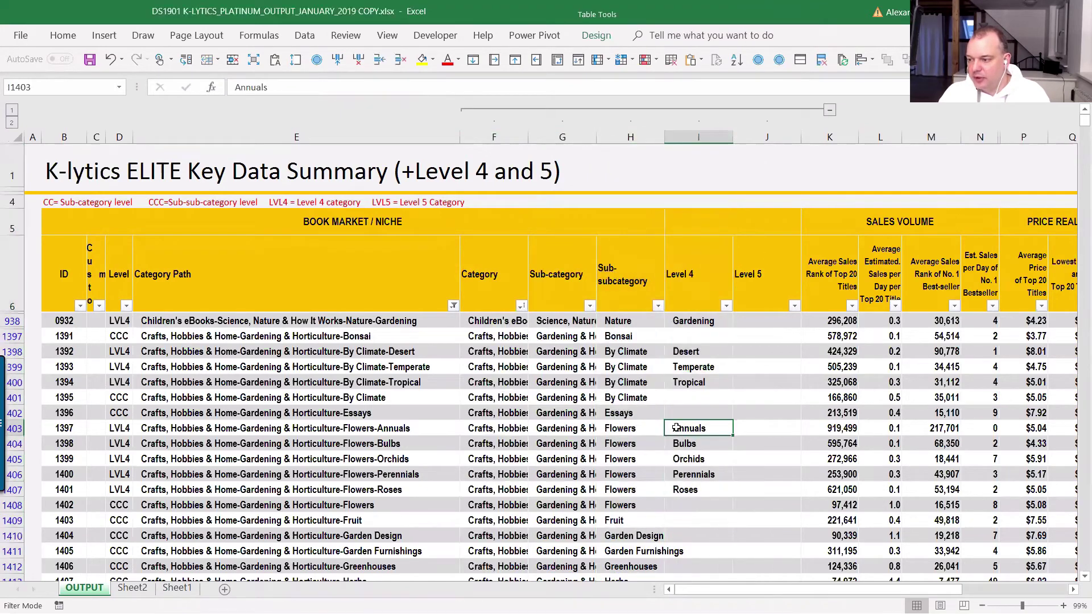
pyautogui.click(695, 459)
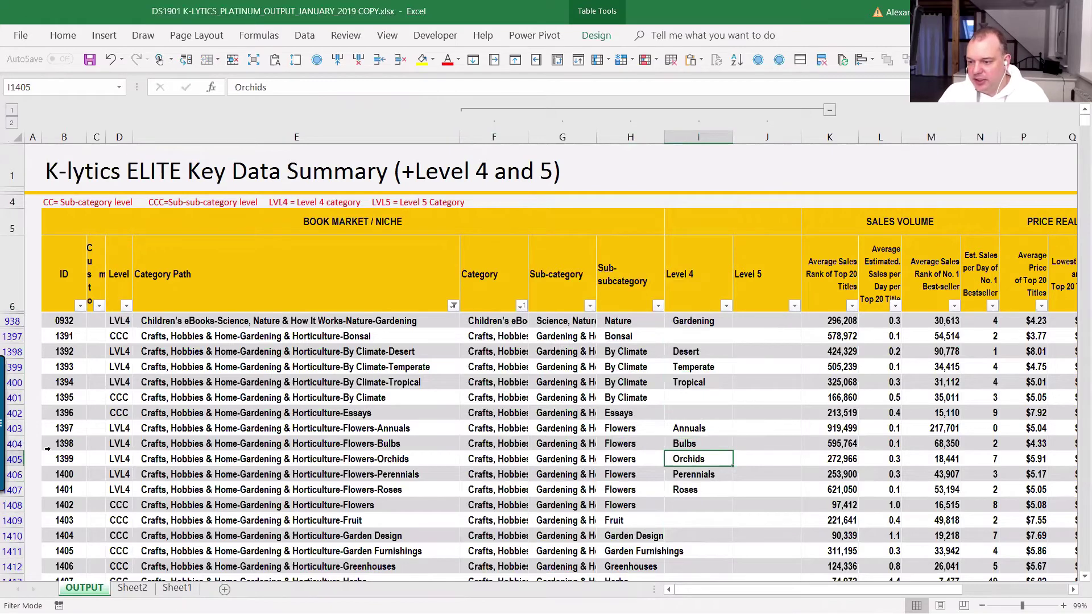
pyautogui.click(418, 455)
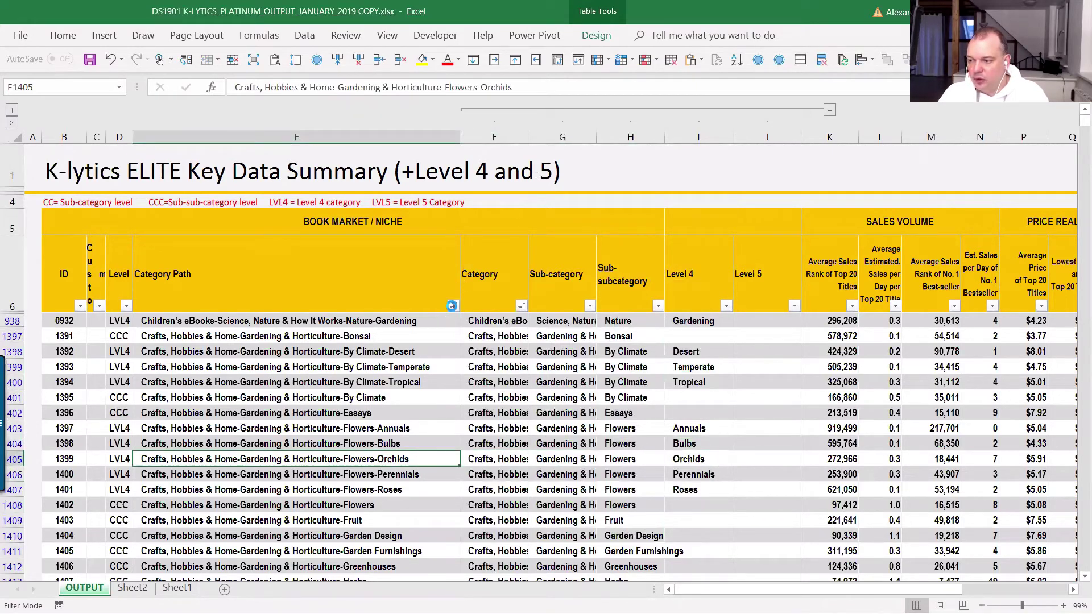
pyautogui.click(451, 306)
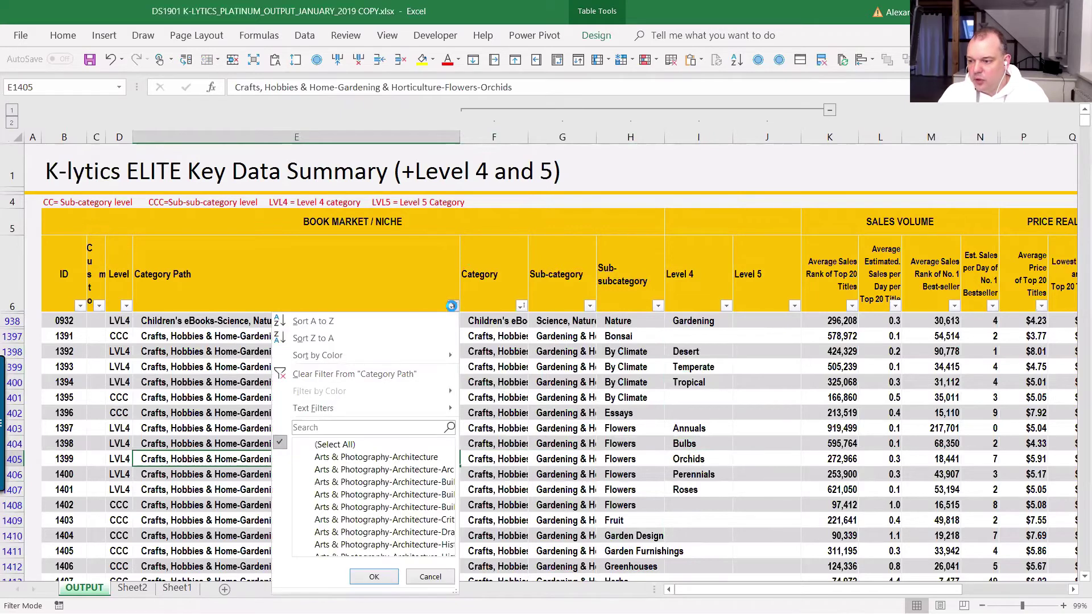
pyautogui.click(406, 287)
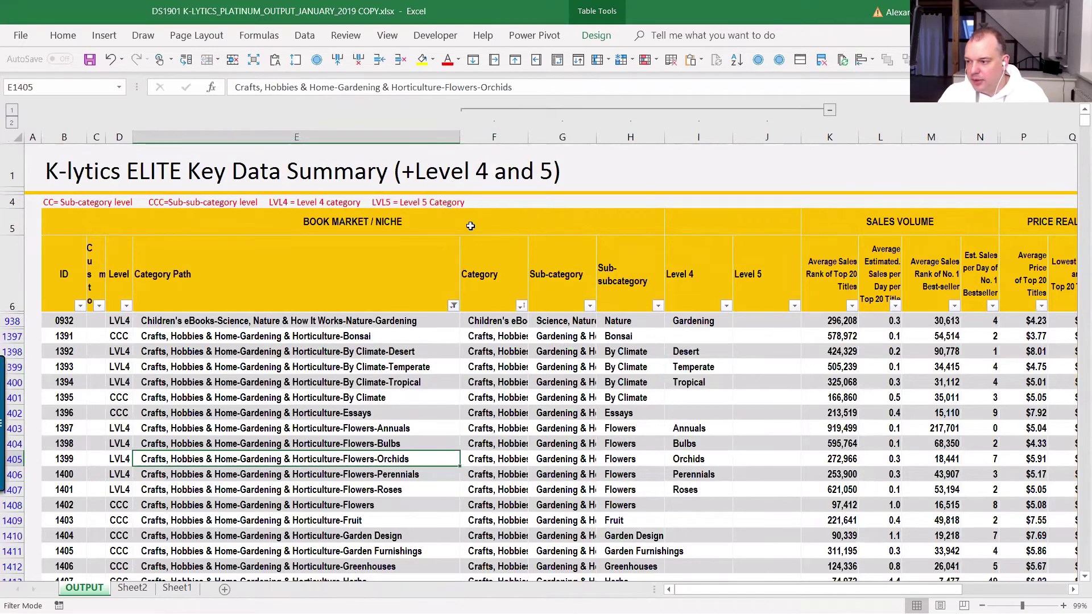
# - Walk through the category hierarchy cells of the Flowers-Orchids row, from Category to Level 5
pyautogui.click(517, 460)
pyautogui.press('Right')
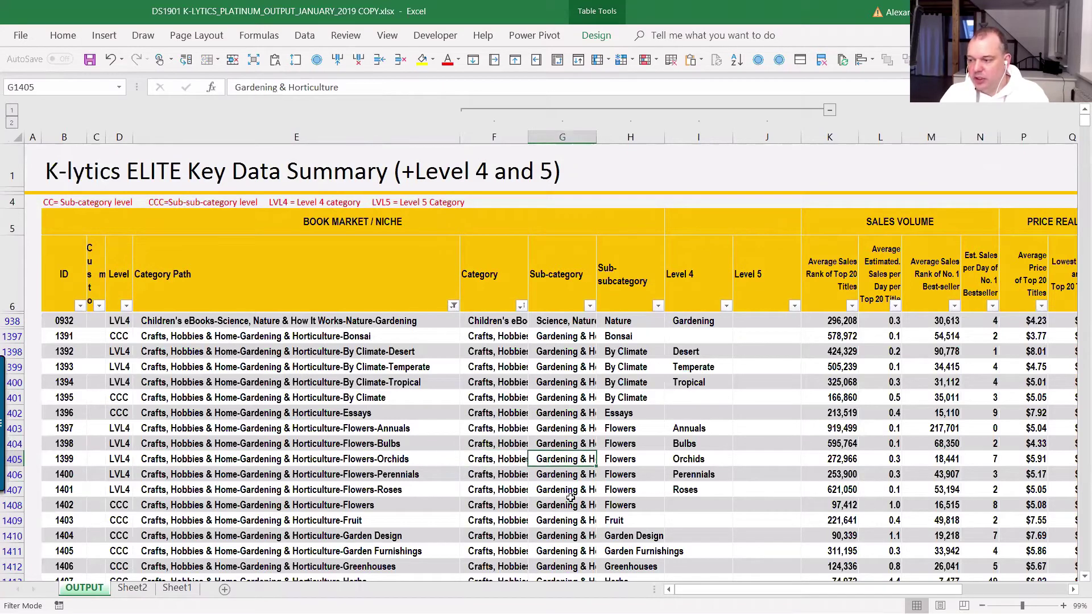
pyautogui.press('Right')
pyautogui.press('Right')
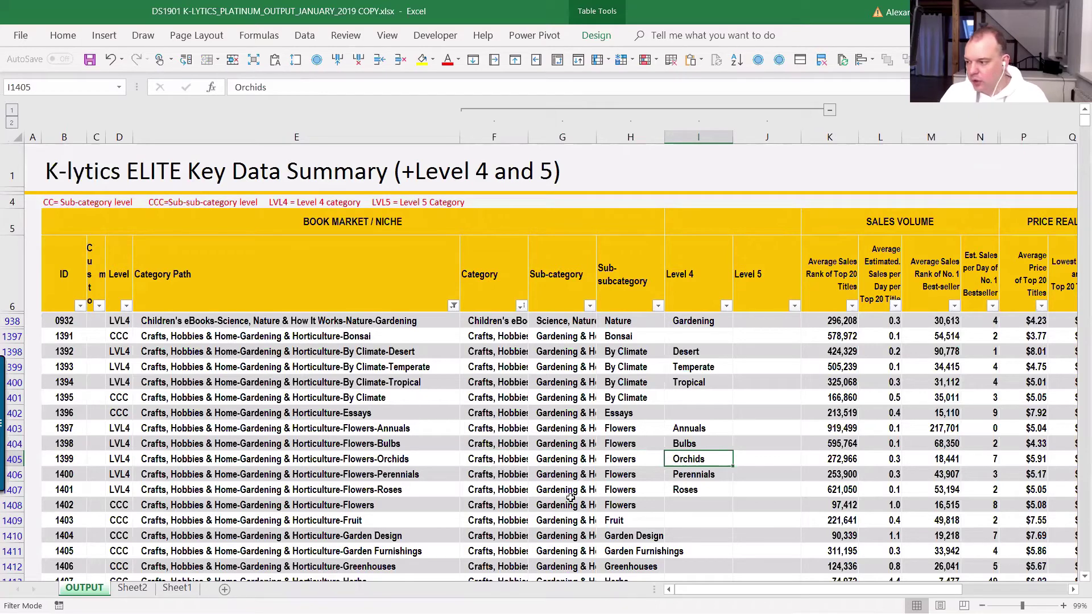
pyautogui.press('Right')
# - Examine the sales volume figures of the Flowers-Orchids row, from average sales rank to the No. 1 bestseller's estimated daily sales
pyautogui.press('Right')
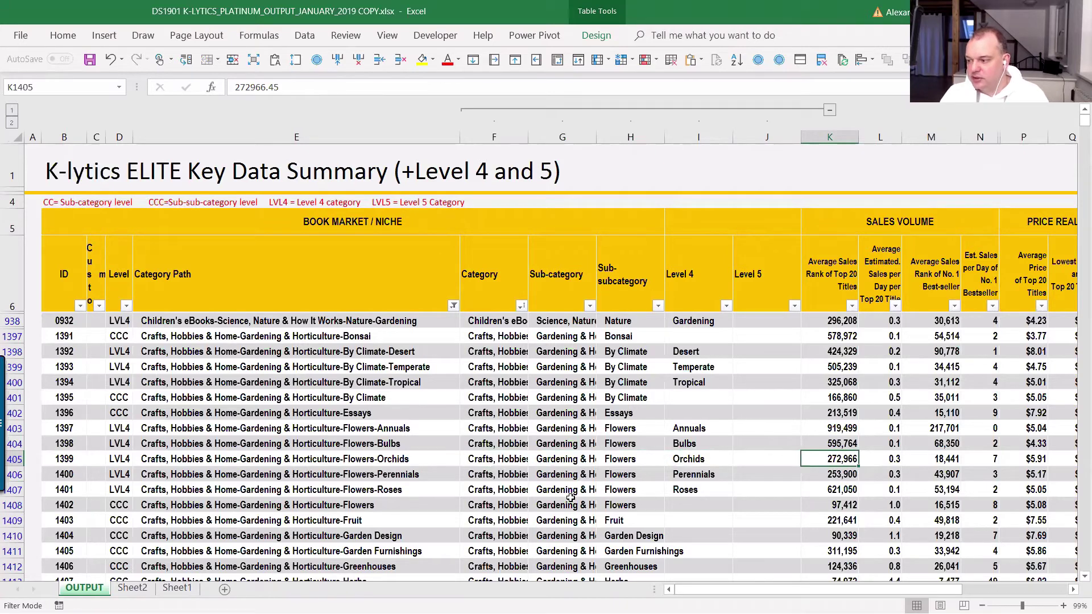
pyautogui.press('Right')
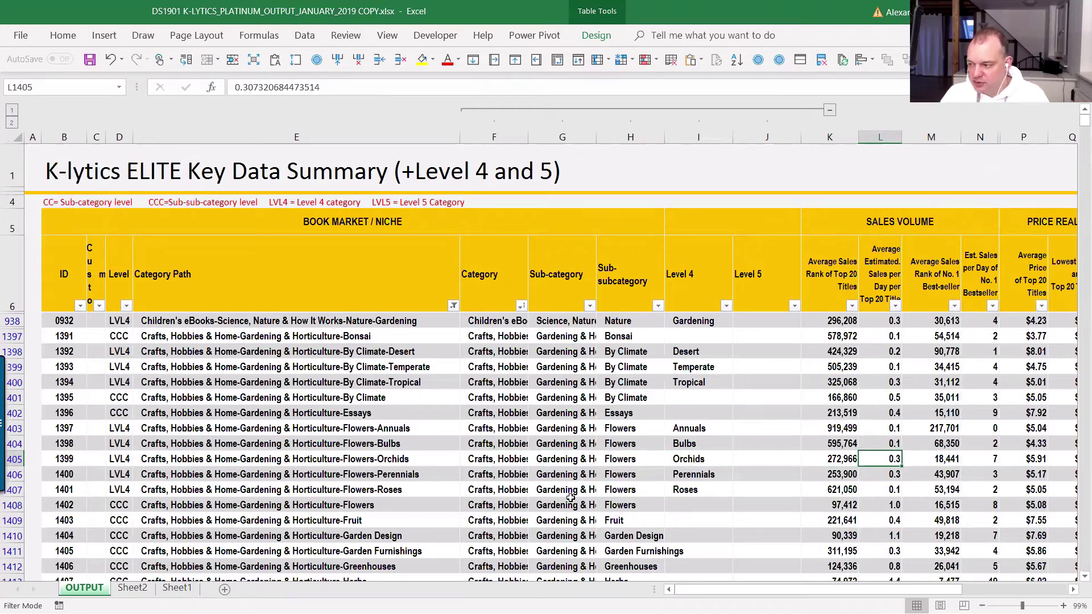
pyautogui.press('Right')
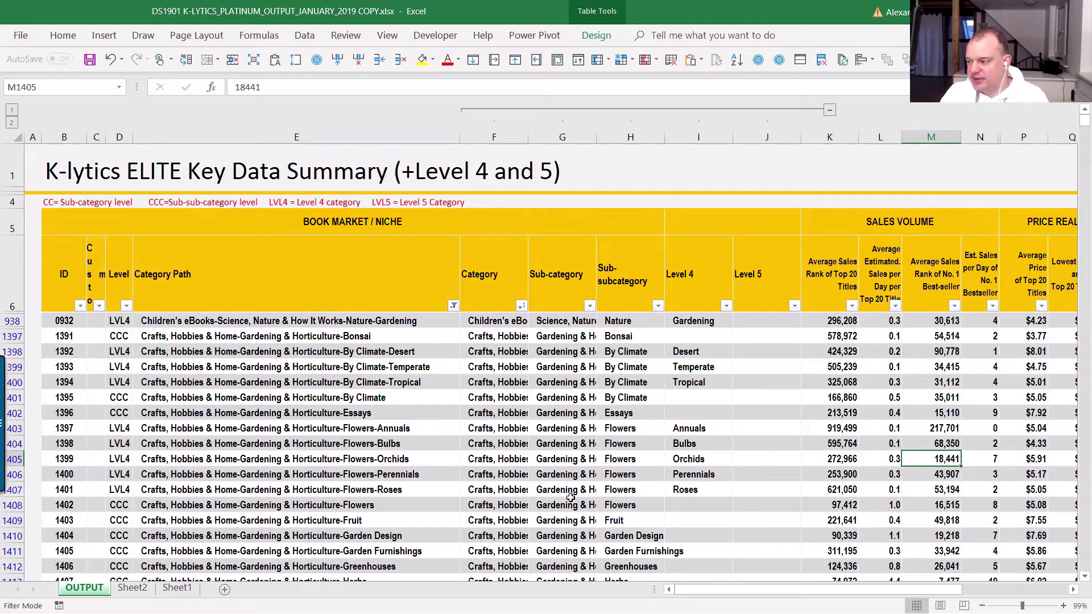
pyautogui.press('Left')
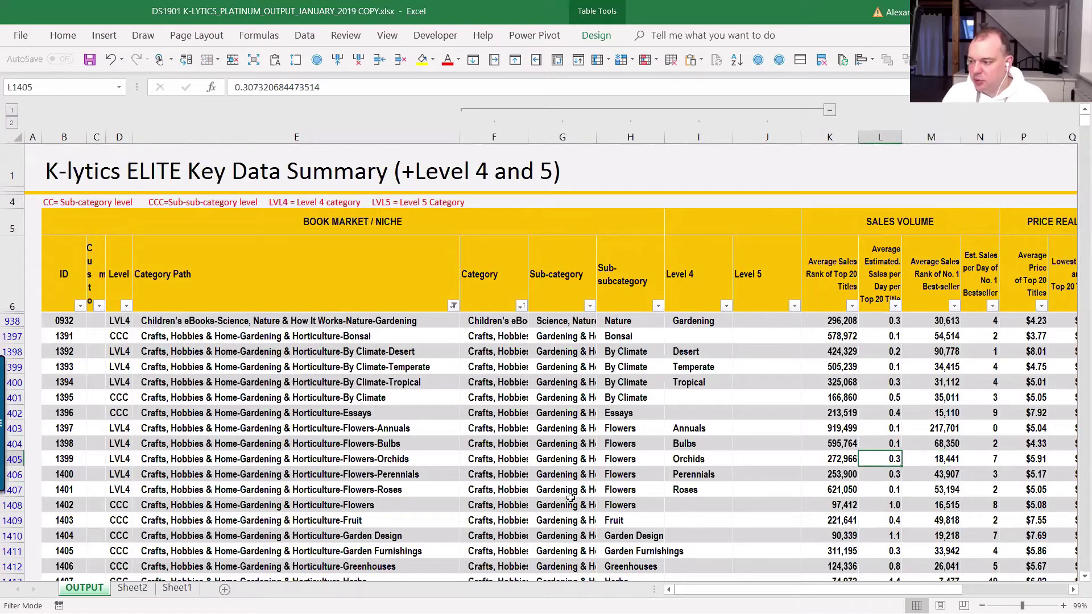
pyautogui.press('Right')
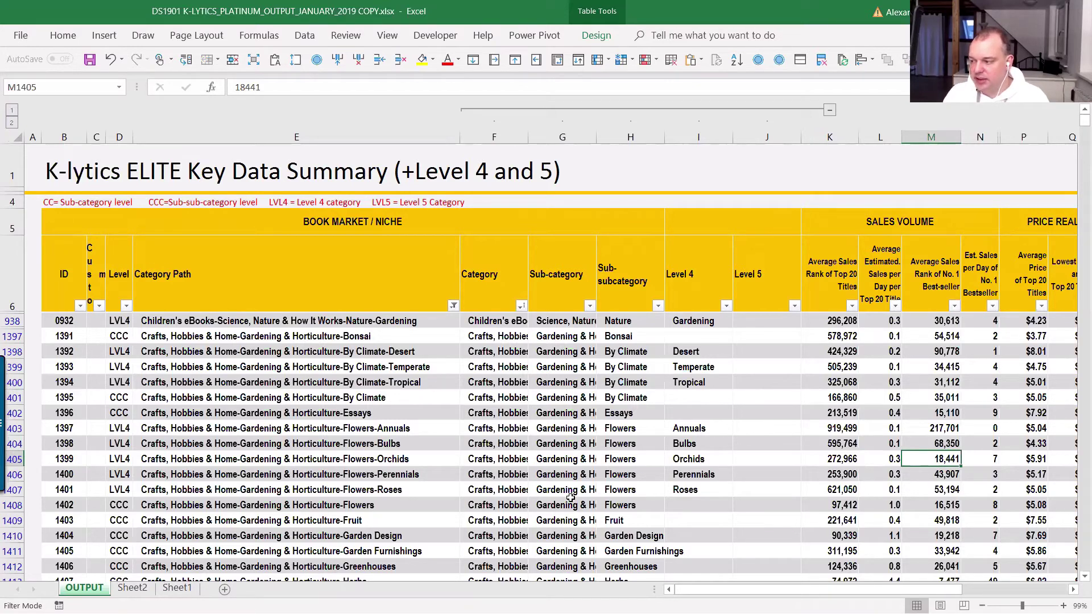
pyautogui.press('Right')
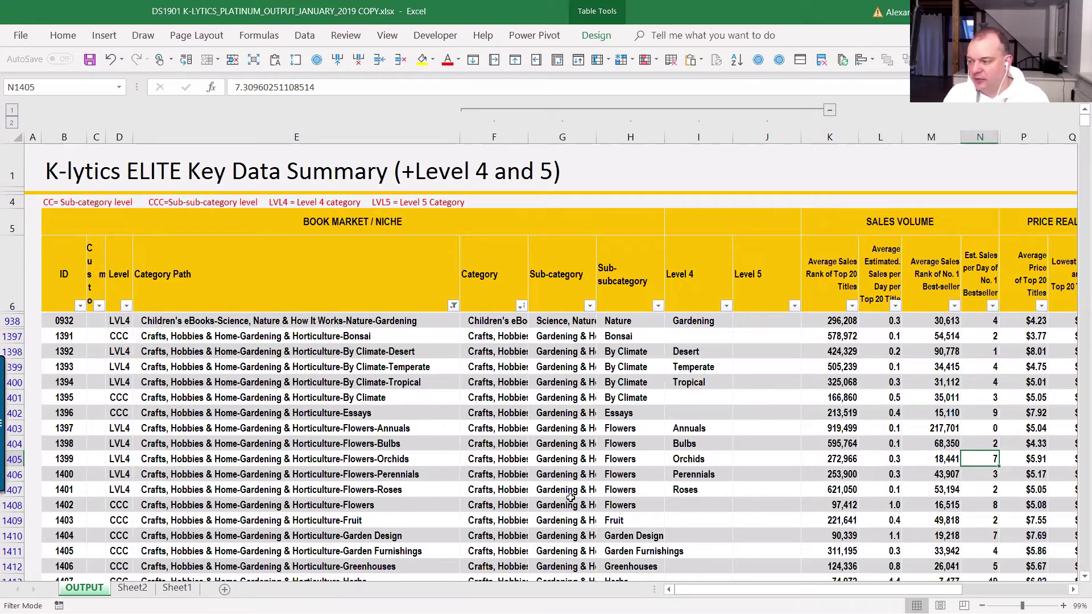
# - Examine the Flowers-Orchids row's average price, lowest price, price change and number of titles
pyautogui.press('Right')
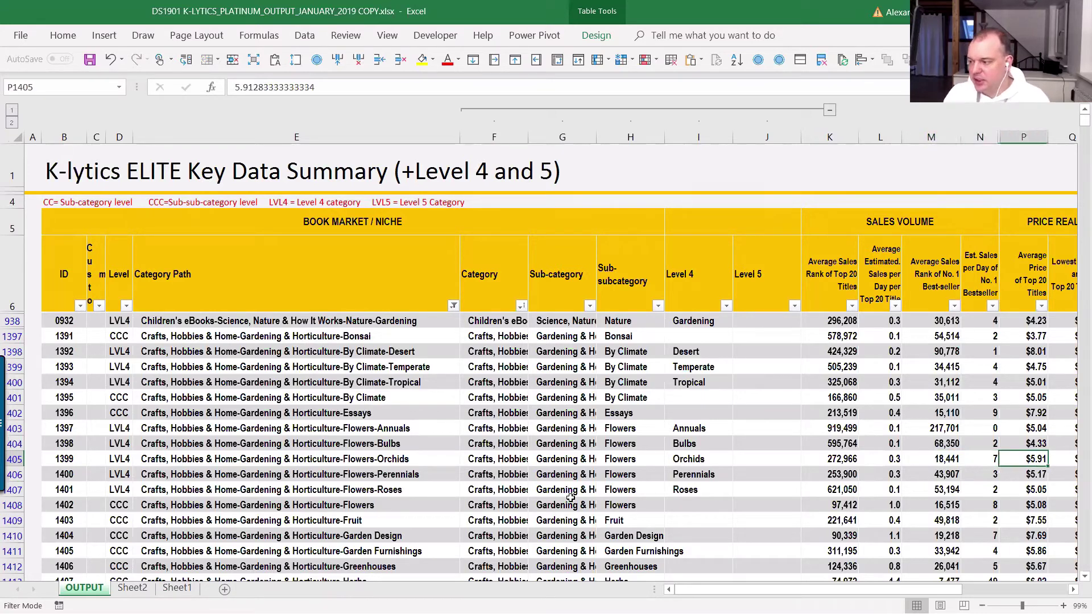
pyautogui.press('Right')
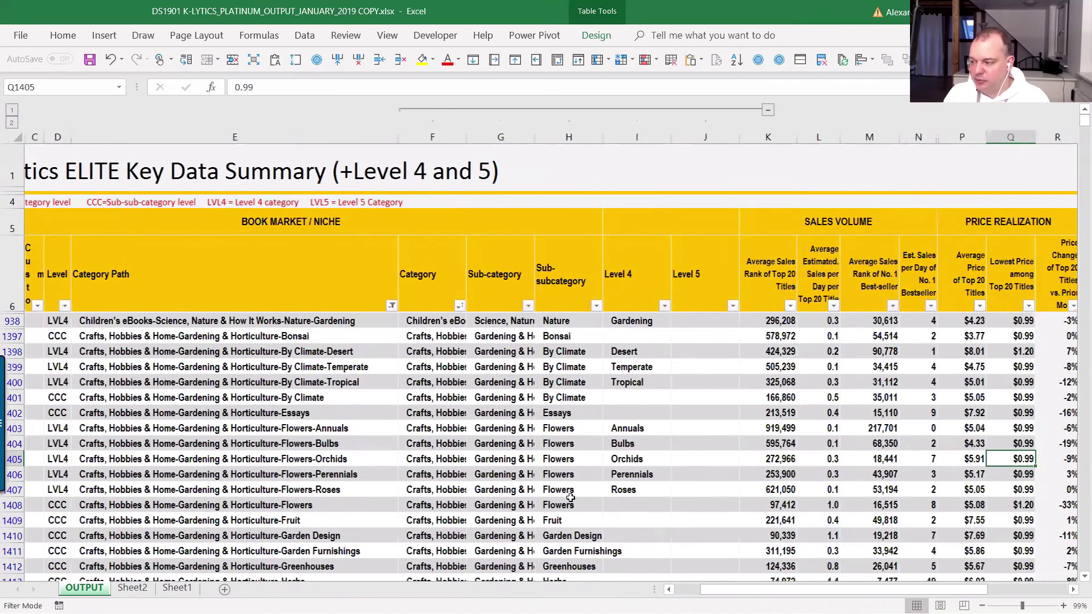
pyautogui.press('Left')
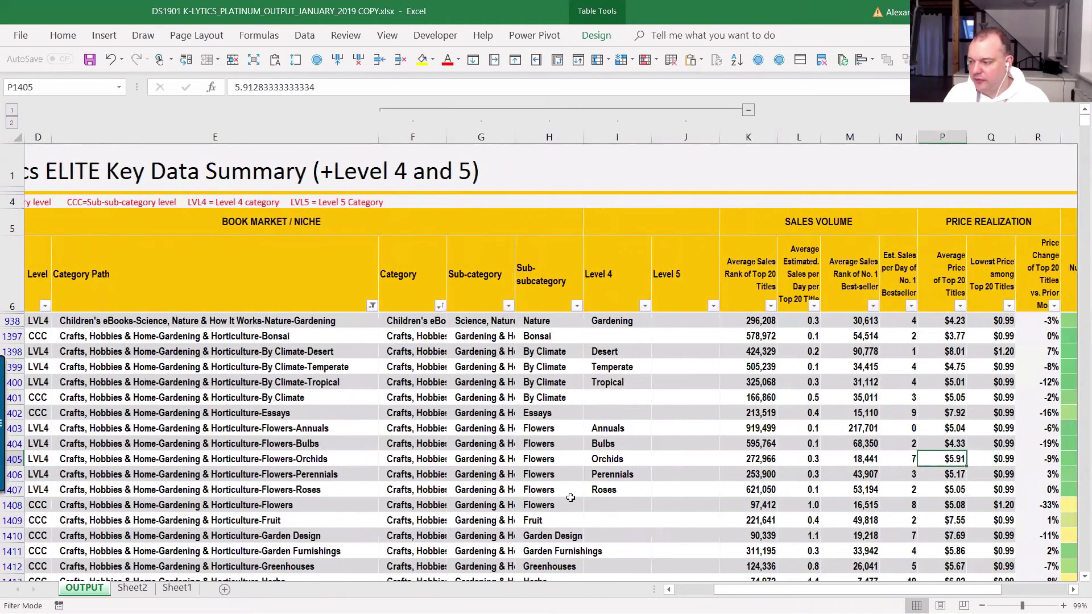
pyautogui.press('Right')
pyautogui.press('Right')
pyautogui.press('Right')
pyautogui.press('Right')
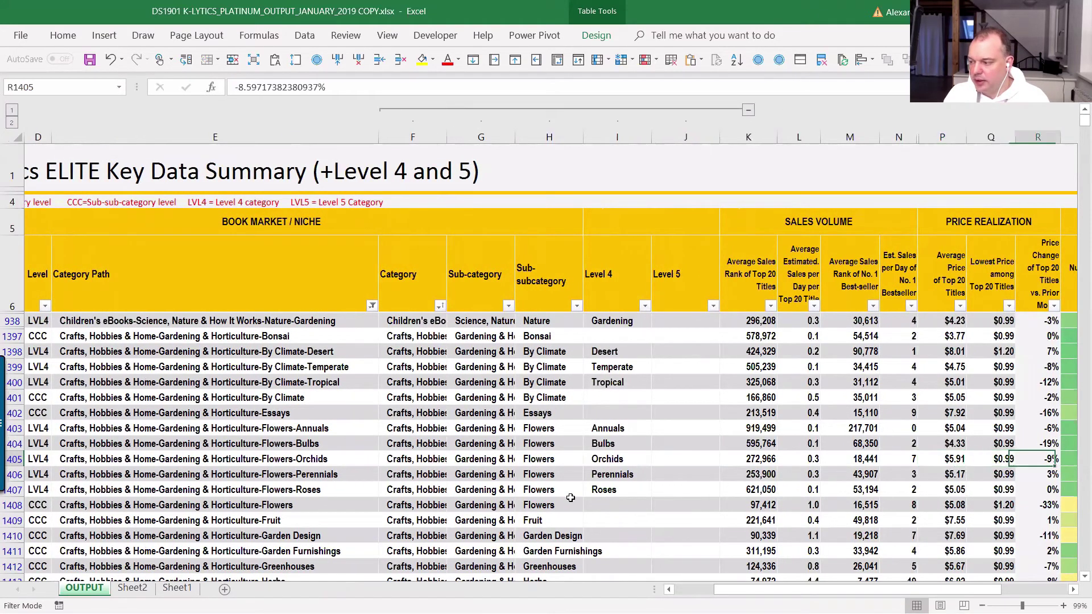
pyautogui.press('Left')
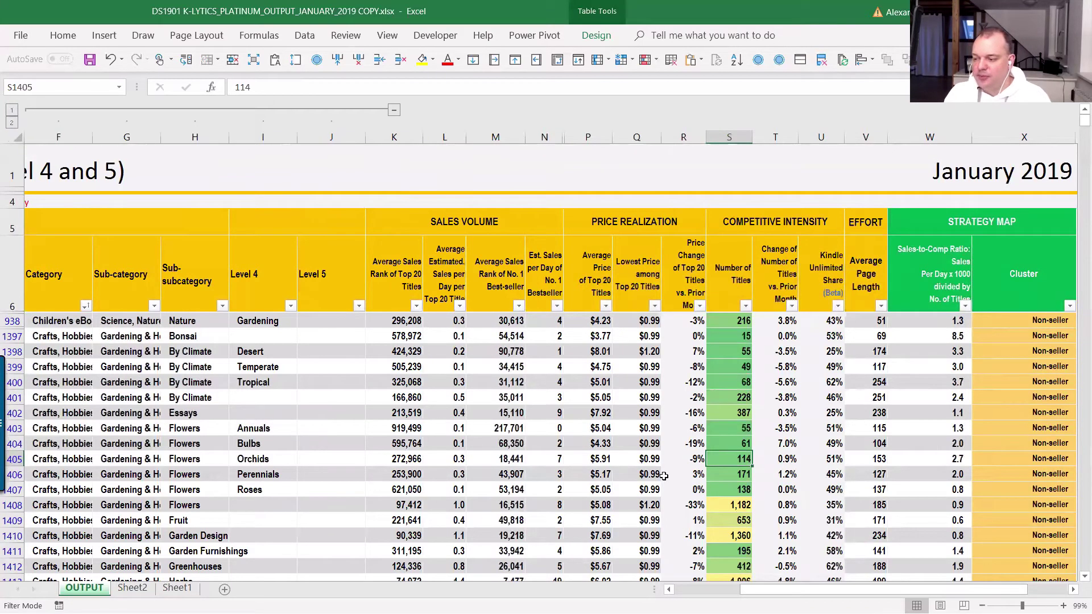
# - Return to the start of the Flowers-Orchids row and check its Level entry
pyautogui.press('Left')
pyautogui.press('Left')
pyautogui.press('Left')
pyautogui.press('Left')
pyautogui.press('Left')
pyautogui.press('Left')
pyautogui.press('Left')
pyautogui.press('Left')
pyautogui.press('Left')
pyautogui.press('Left')
pyautogui.press('Left')
pyautogui.press('Left')
pyautogui.press('Left')
pyautogui.press('Left')
pyautogui.press('Left')
pyautogui.press('Left')
pyautogui.press('Left')
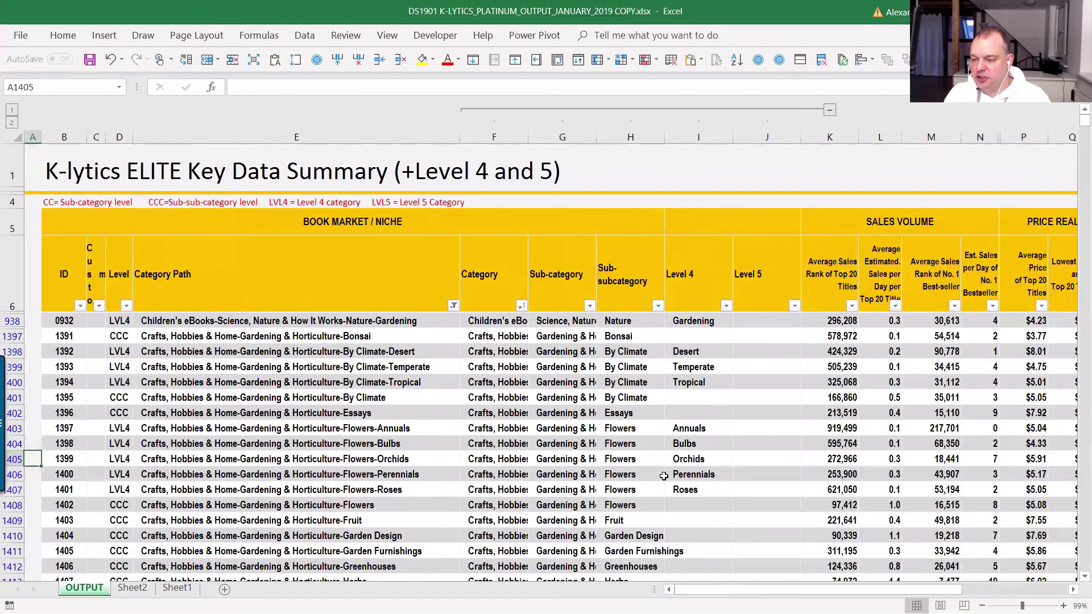
pyautogui.press('Right')
pyautogui.press('Right')
pyautogui.press('Right')
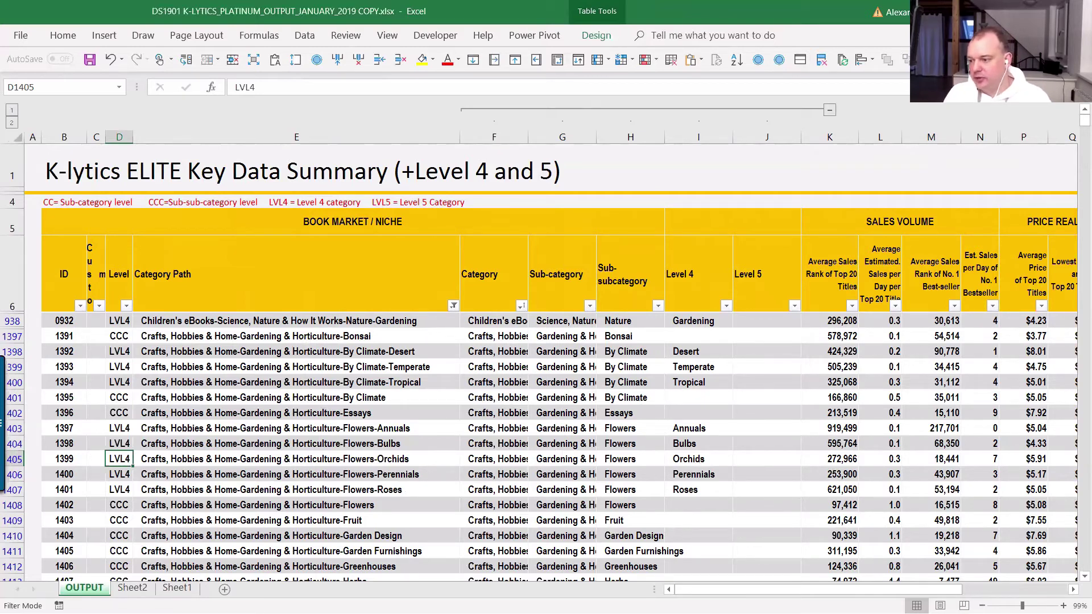
# - Clear the Category Path filter and filter the Category column to show only Self-Help
pyautogui.click(454, 305)
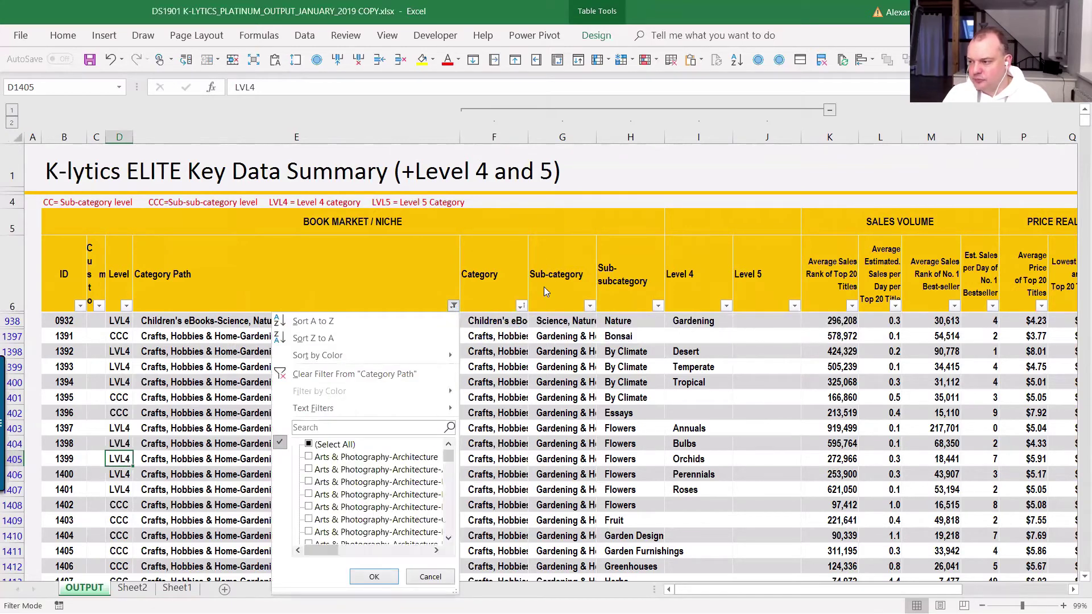
pyautogui.click(324, 374)
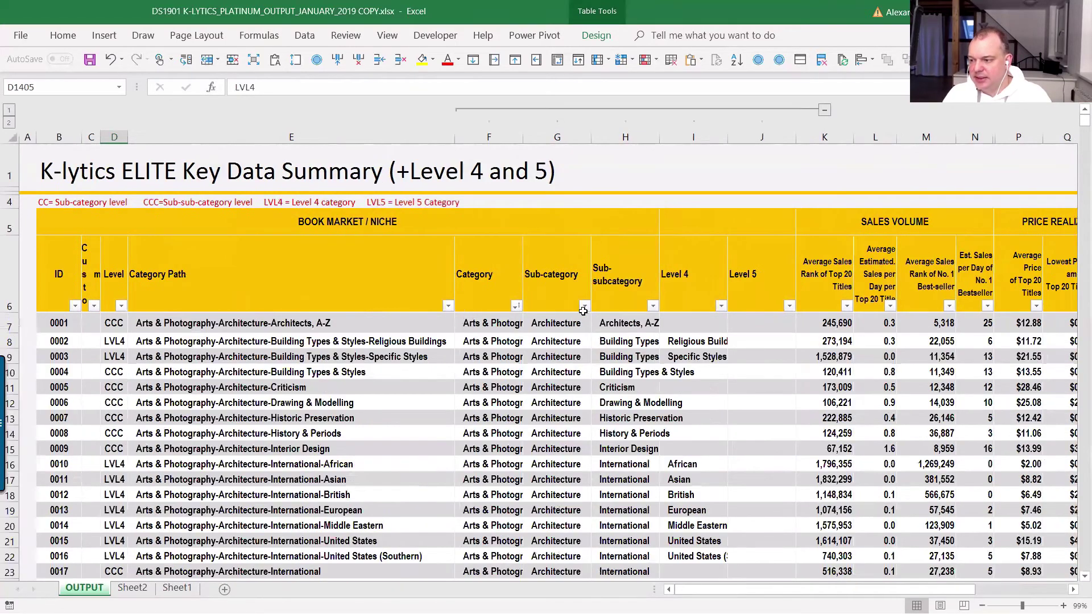
pyautogui.click(515, 305)
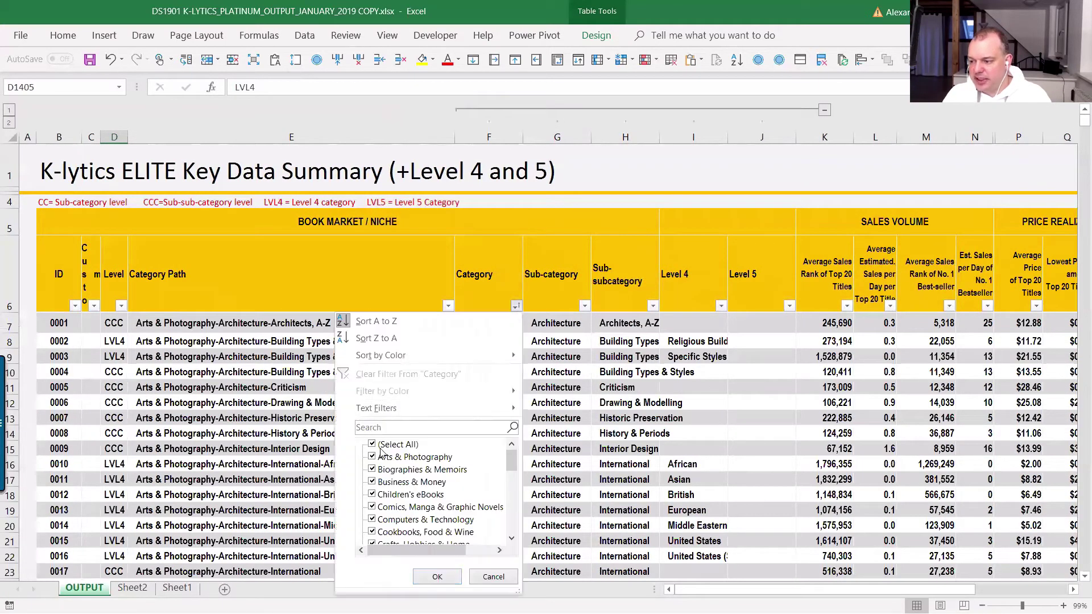
pyautogui.click(381, 446)
pyautogui.moveTo(510, 463); pyautogui.dragTo(481, 522)
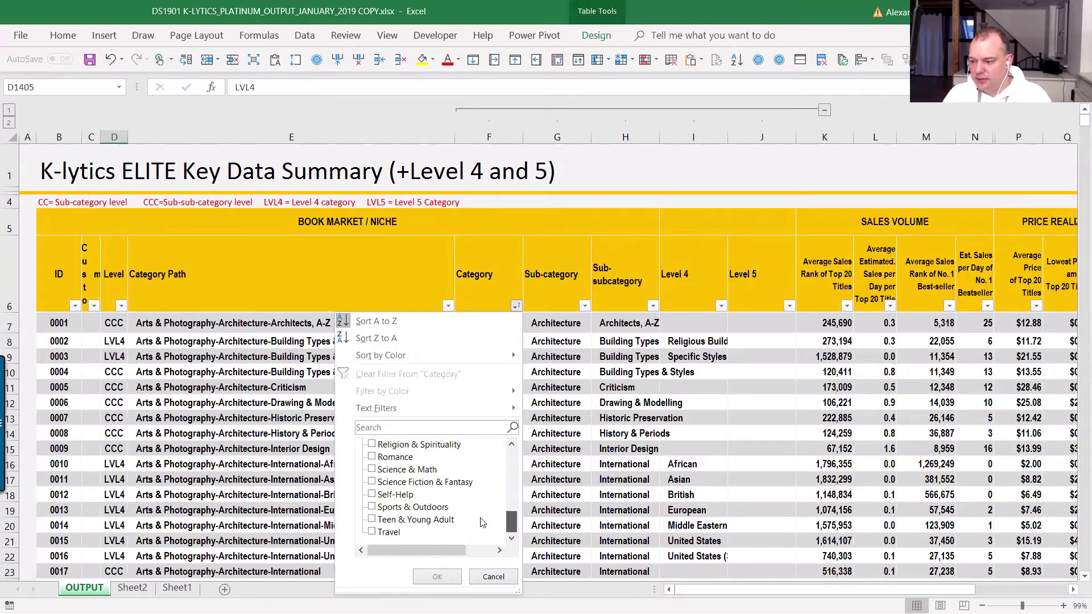
pyautogui.click(376, 498)
pyautogui.click(436, 577)
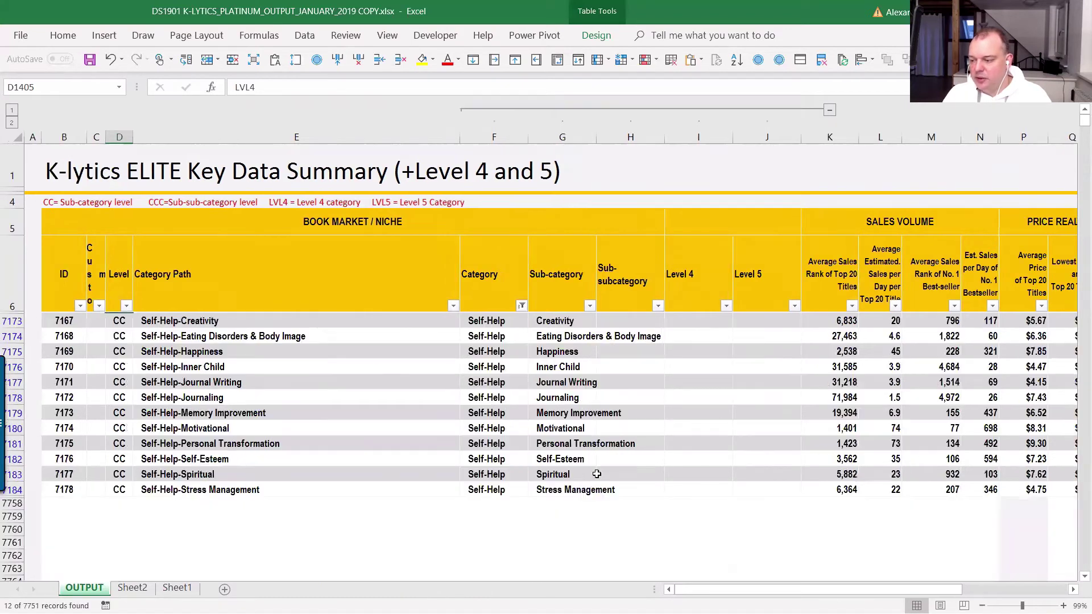
# - Sort the Self-Help rows by average sales rank of the top 20 titles, smallest to largest
pyautogui.click(622, 413)
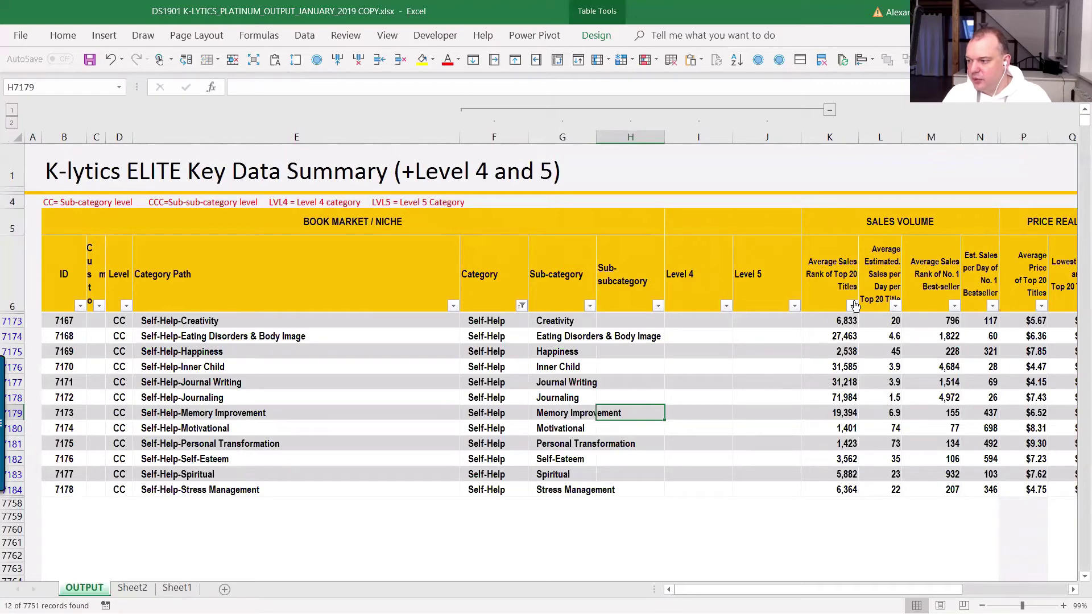
pyautogui.click(852, 306)
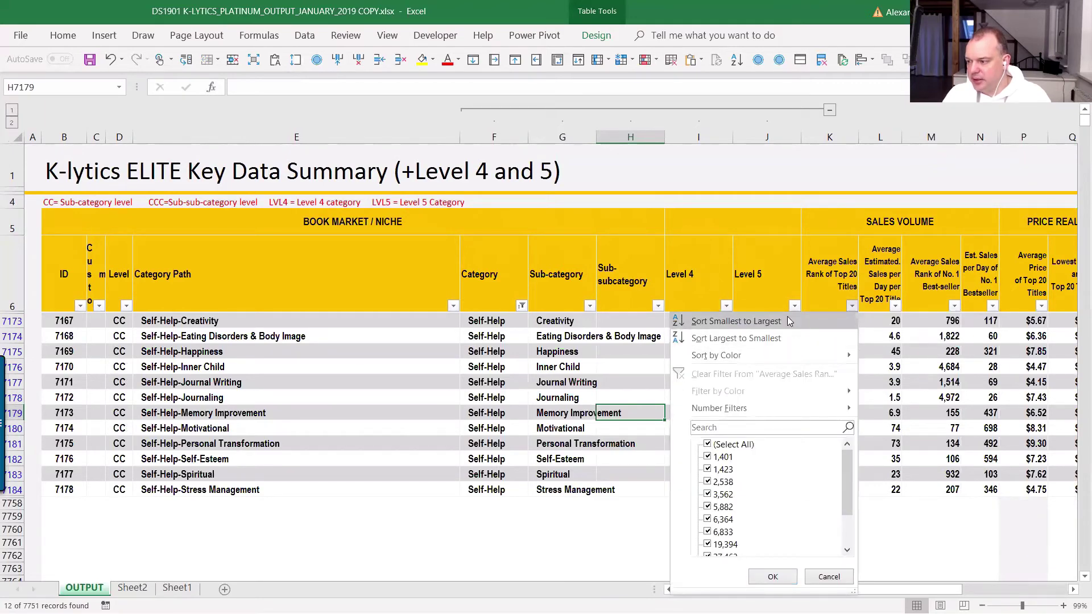
pyautogui.click(736, 321)
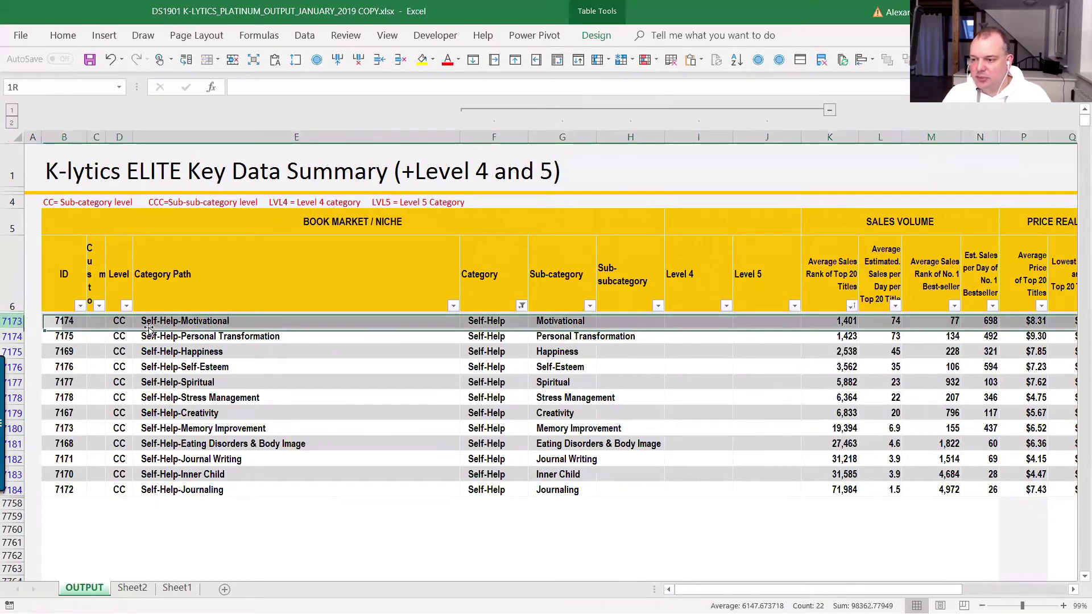
# - Highlight the Self-Help-Motivational row and collapse the grouped category hierarchy columns to bring its figures next to the category path
pyautogui.click(14, 321)
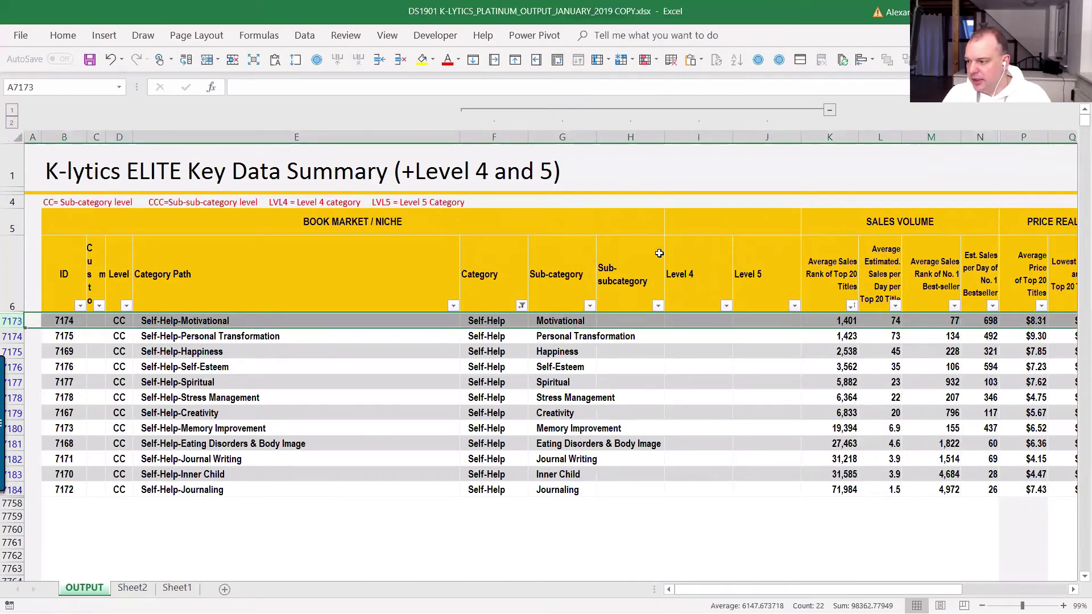
pyautogui.click(830, 110)
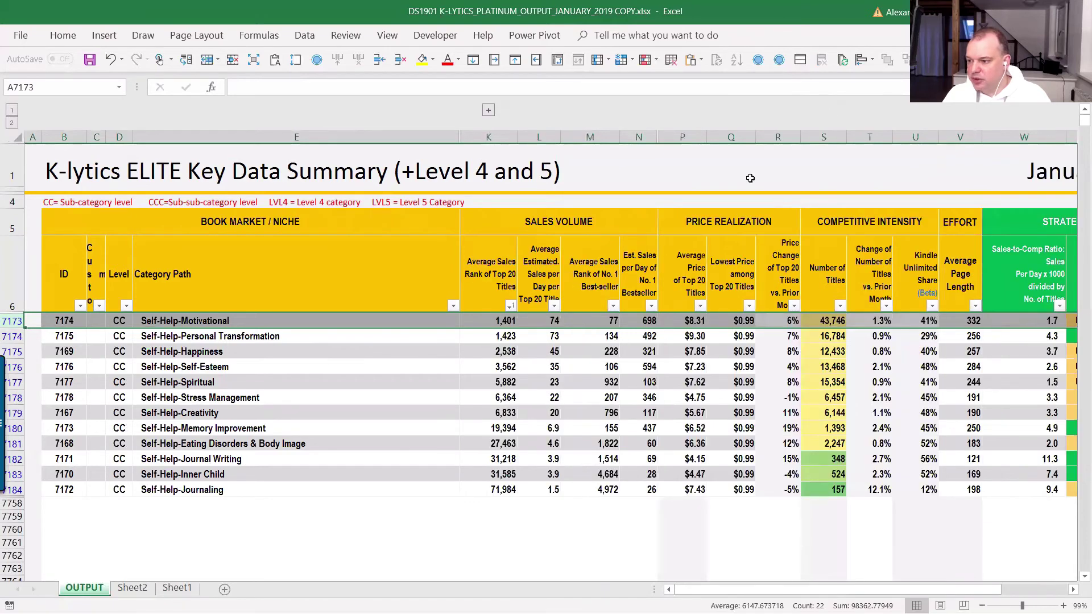
pyautogui.click(193, 323)
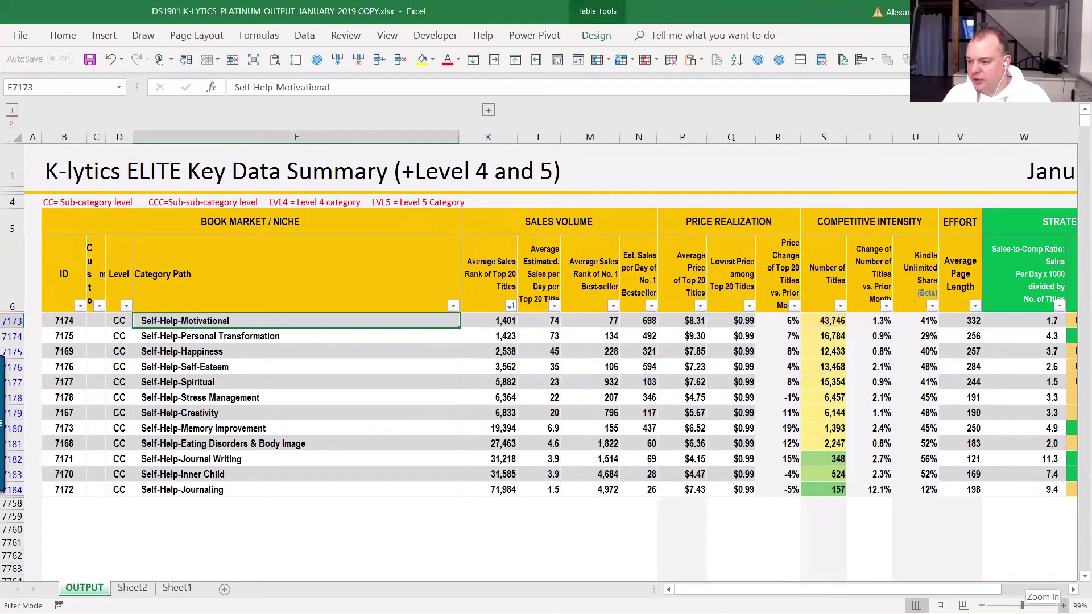
pyautogui.click(1063, 605)
pyautogui.keyDown('ctrl'); pyautogui.scroll(2, 533, 375); pyautogui.keyUp('ctrl')
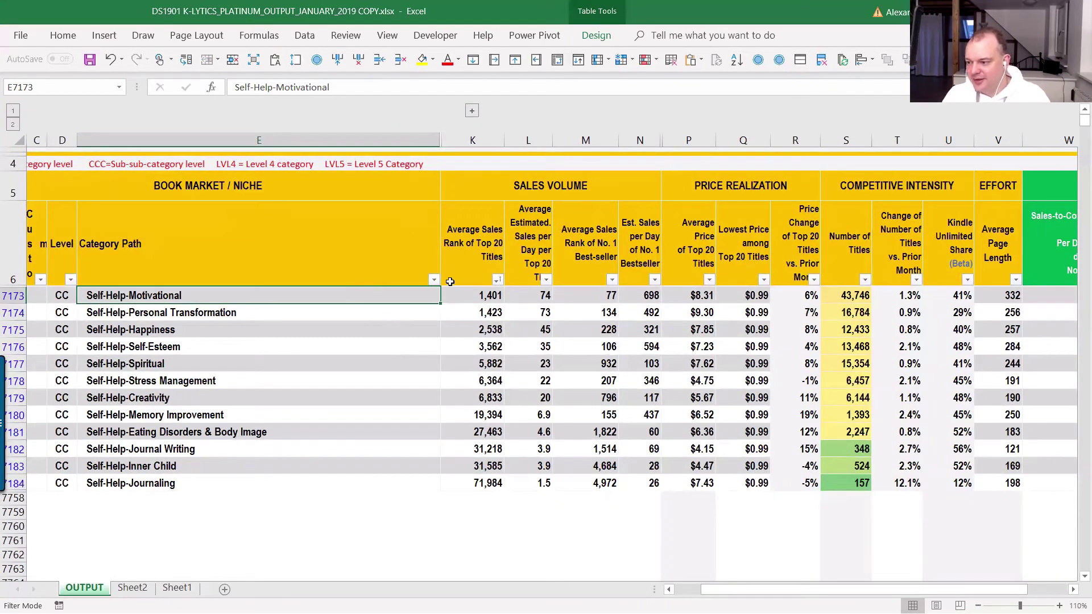
# - Compare the Motivational row's average sales rank with its average estimated sales per day per top 20 title
pyautogui.click(471, 297)
pyautogui.press('Right')
pyautogui.press('Left')
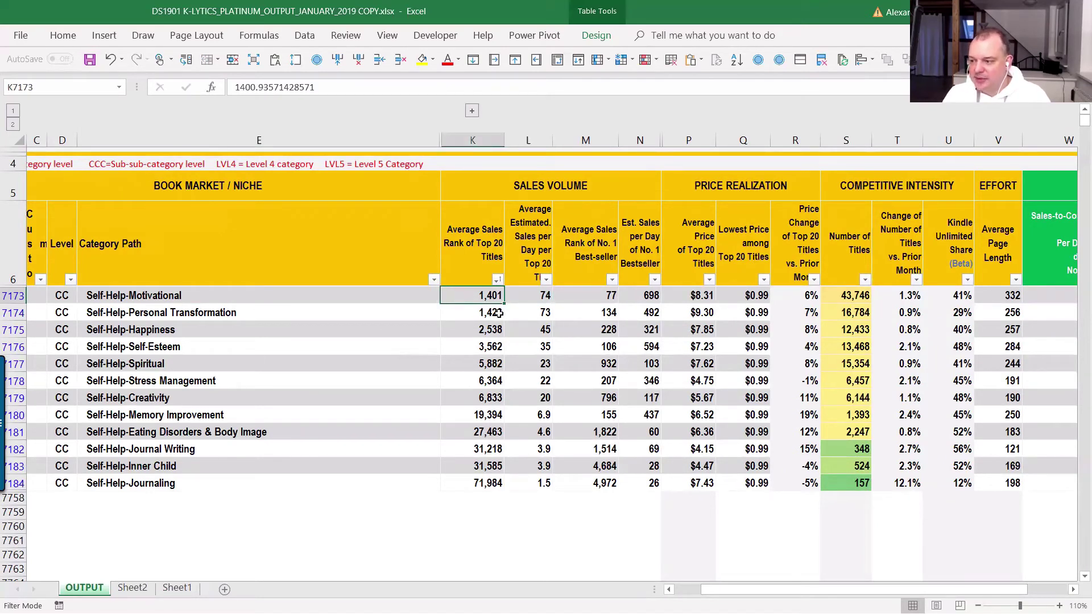
pyautogui.press('Right')
pyautogui.press('Left')
pyautogui.press('Right')
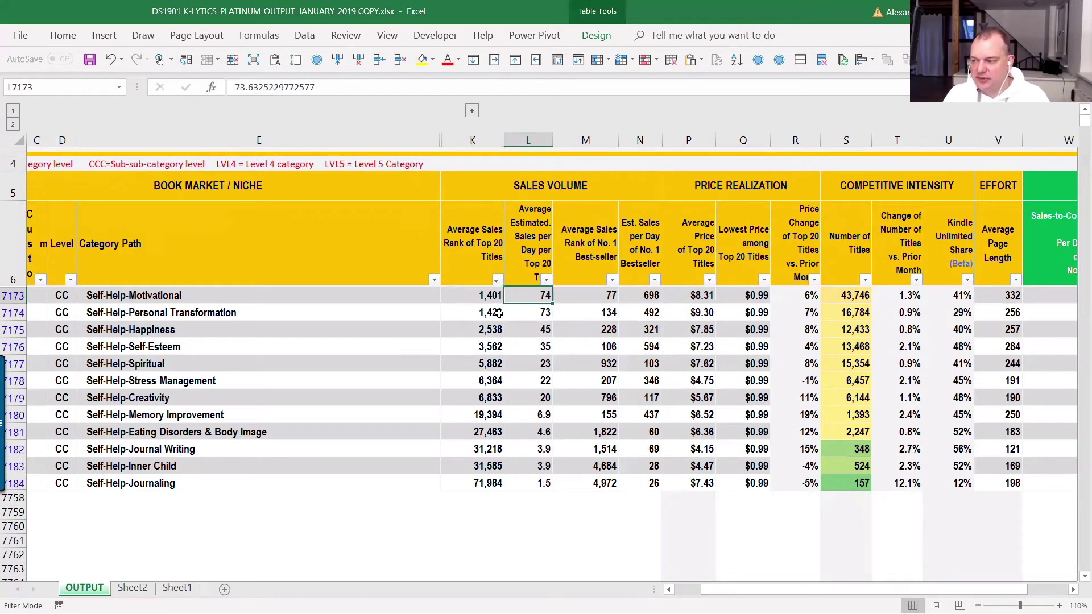
# - Read across the Motivational row's No. 1 bestseller and price figures up to its number of titles
pyautogui.press('Right')
pyautogui.press('Right')
pyautogui.press('Right')
pyautogui.press('Right')
pyautogui.press('Right')
pyautogui.press('Right')
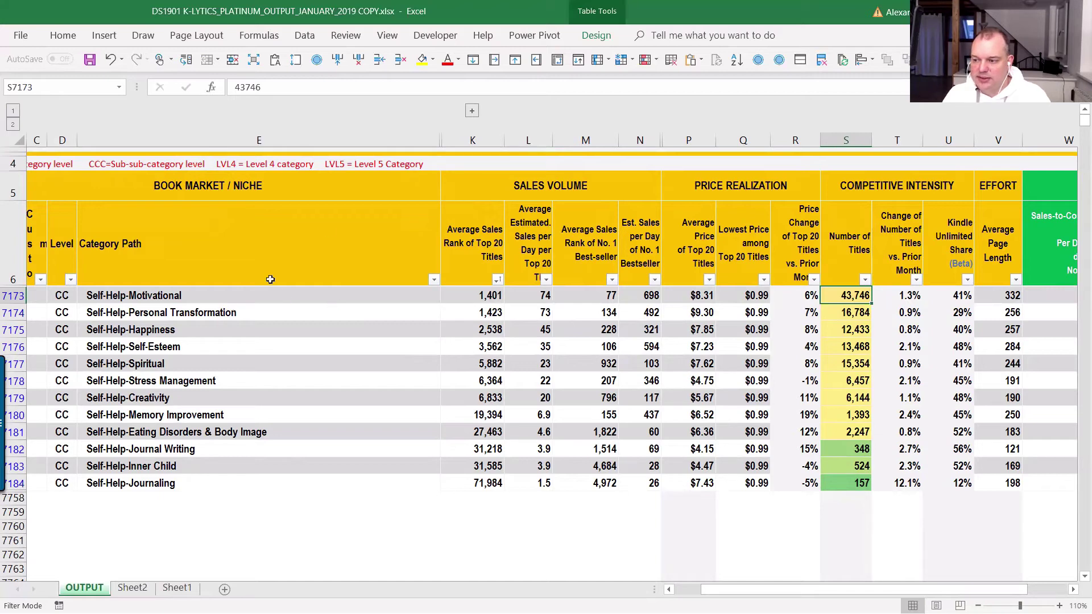
# - Expand the grouped hierarchy columns and check the Motivational row's sub-category and No. 1 best-seller rank
pyautogui.click(473, 111)
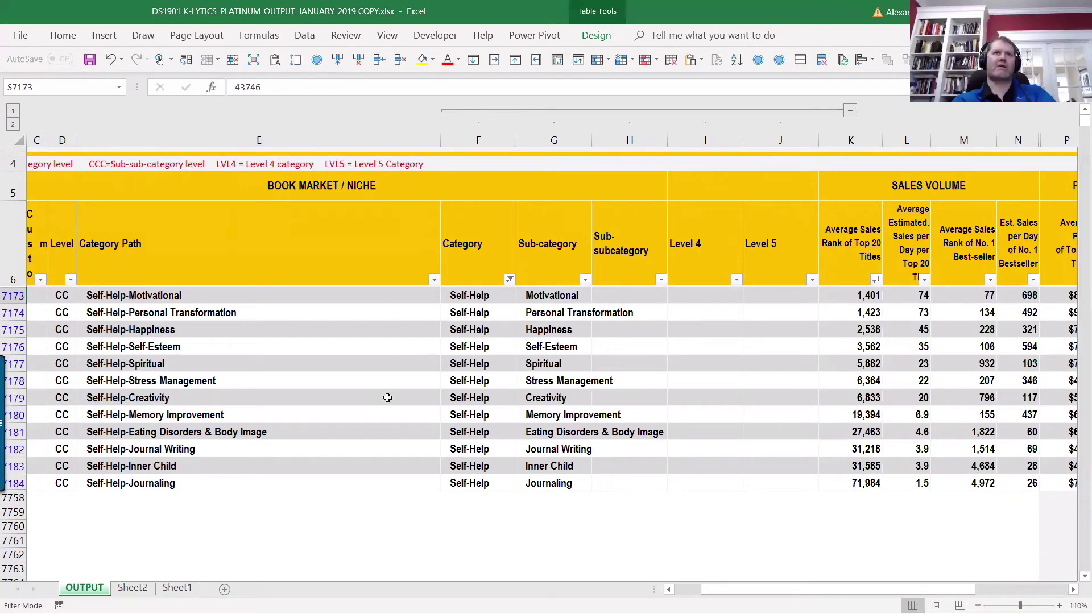
pyautogui.click(514, 382)
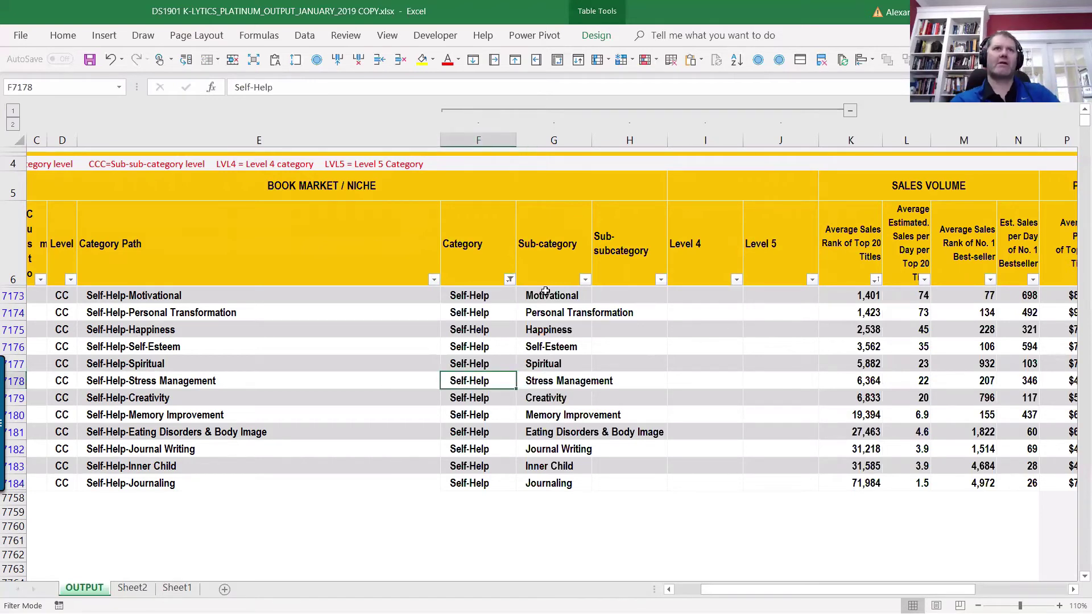
pyautogui.click(547, 293)
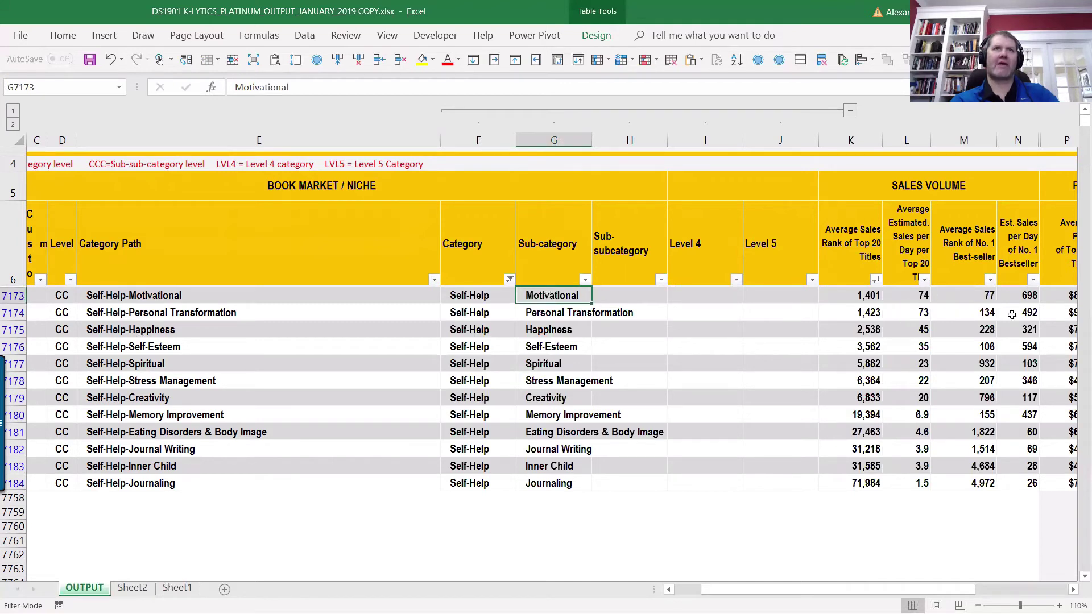
pyautogui.click(992, 296)
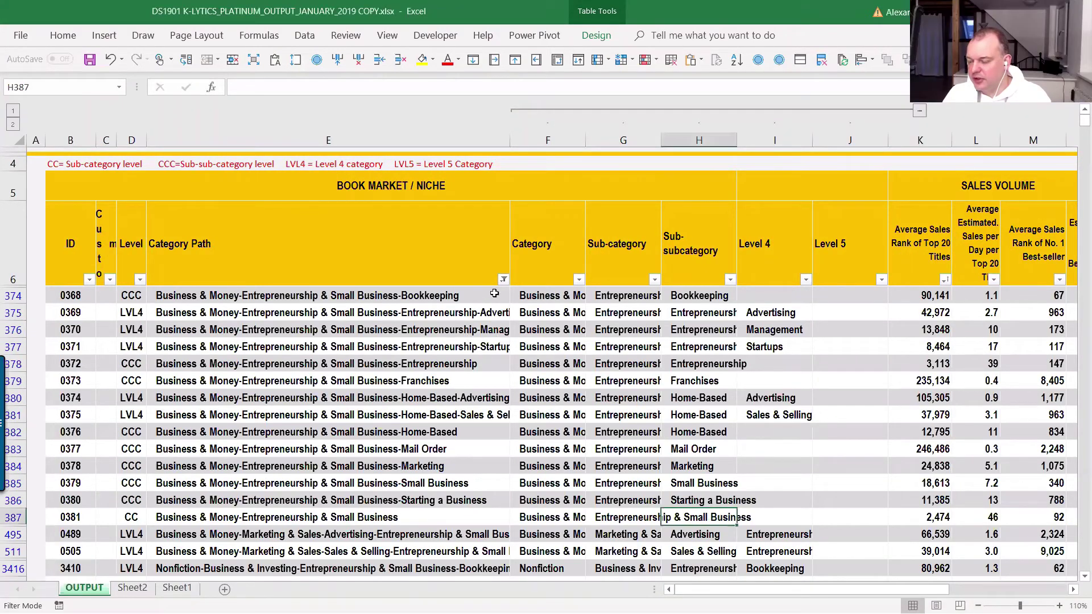
pyautogui.scroll(1, 498, 299)
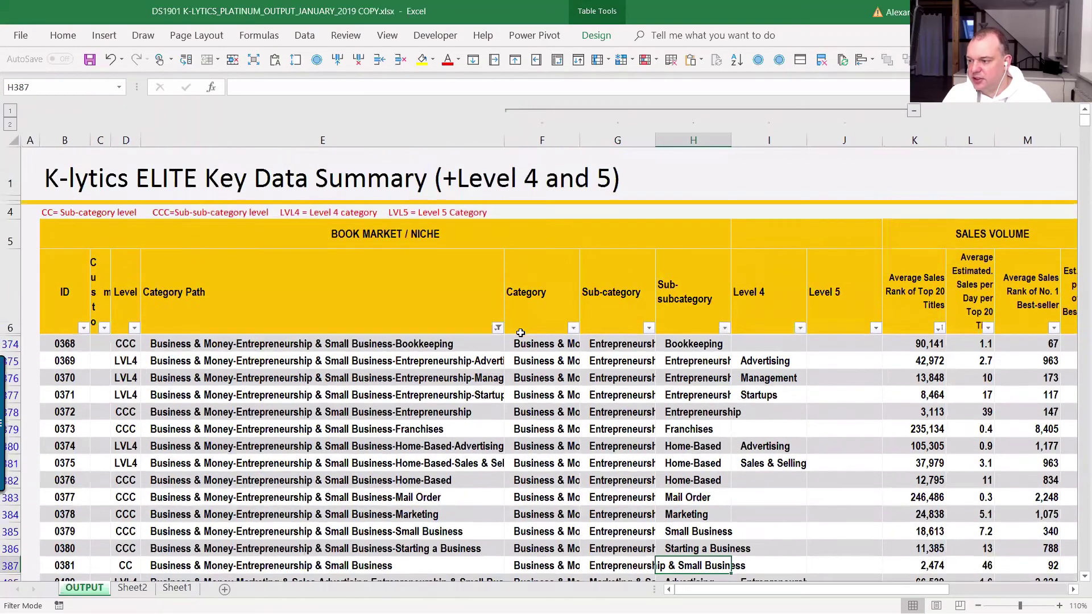
pyautogui.scroll(-1, 339, 376)
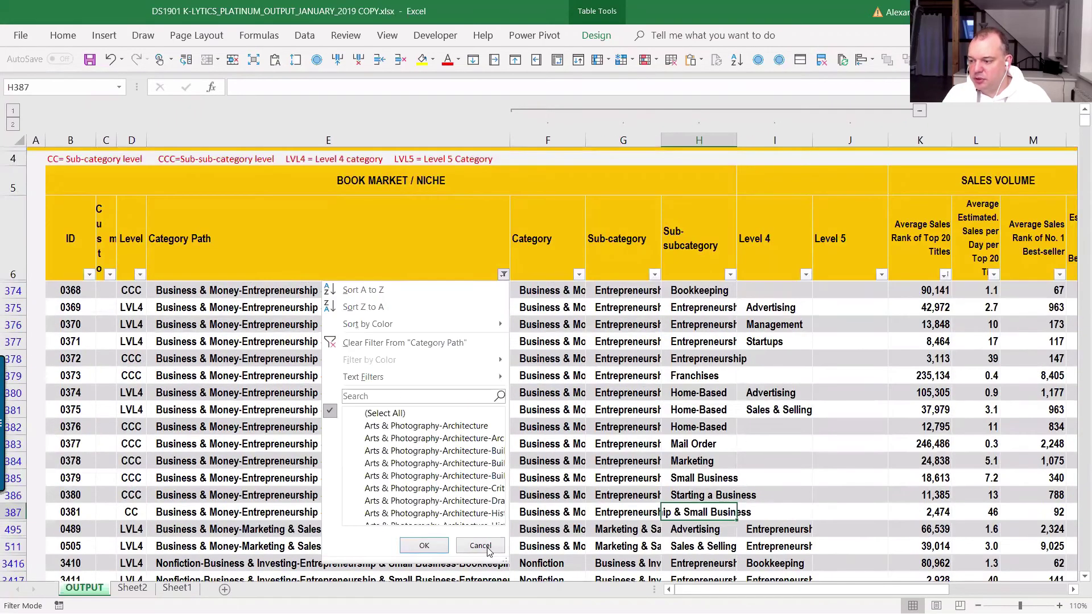
pyautogui.click(480, 546)
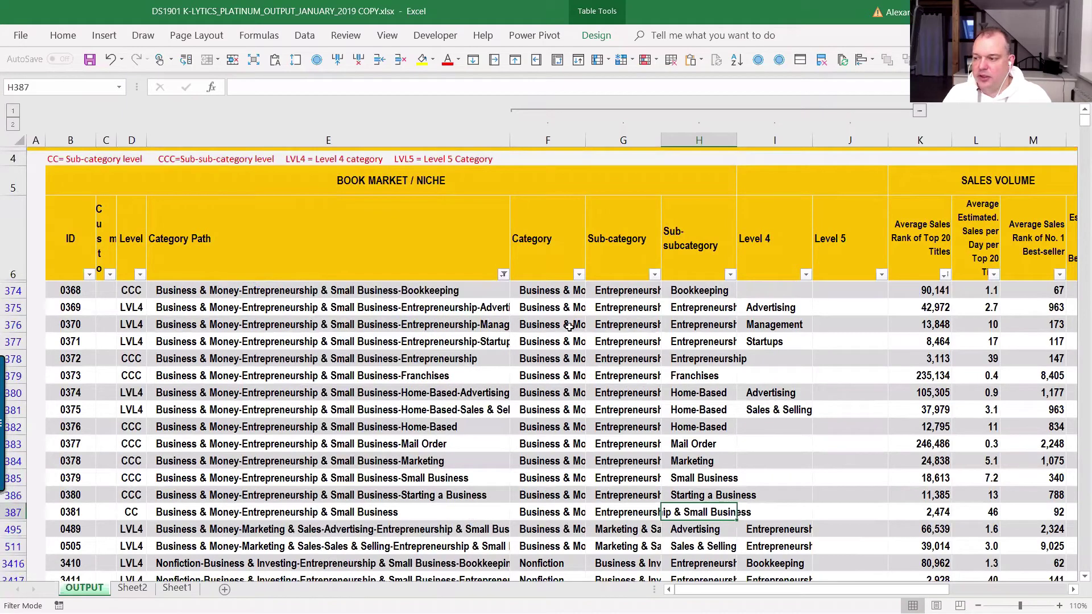
# - Look through the filtered Entrepreneurship & Small Business rows under Business & Money and Nonfiction, including their lower category levels
pyautogui.click(476, 288)
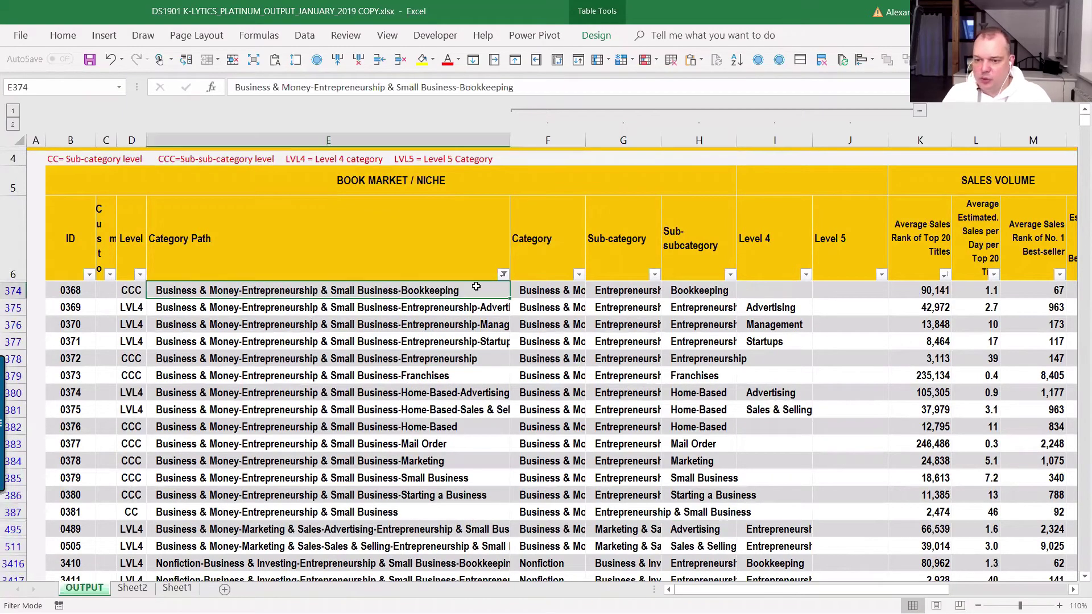
pyautogui.scroll(-1, 476, 286)
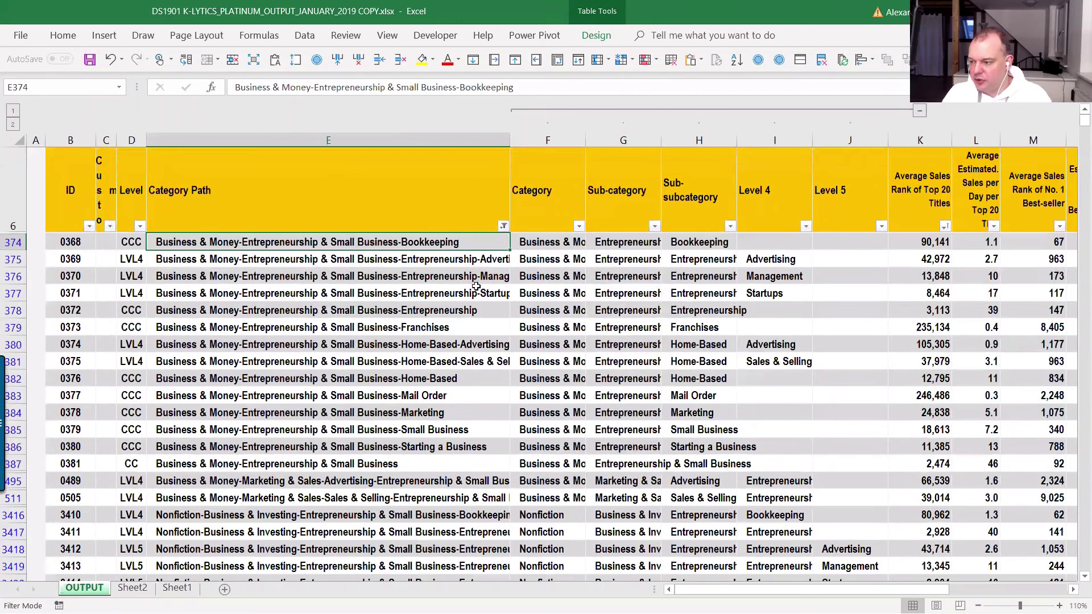
pyautogui.scroll(-1, 572, 367)
pyautogui.scroll(-1, 572, 367)
pyautogui.scroll(-1, 571, 295)
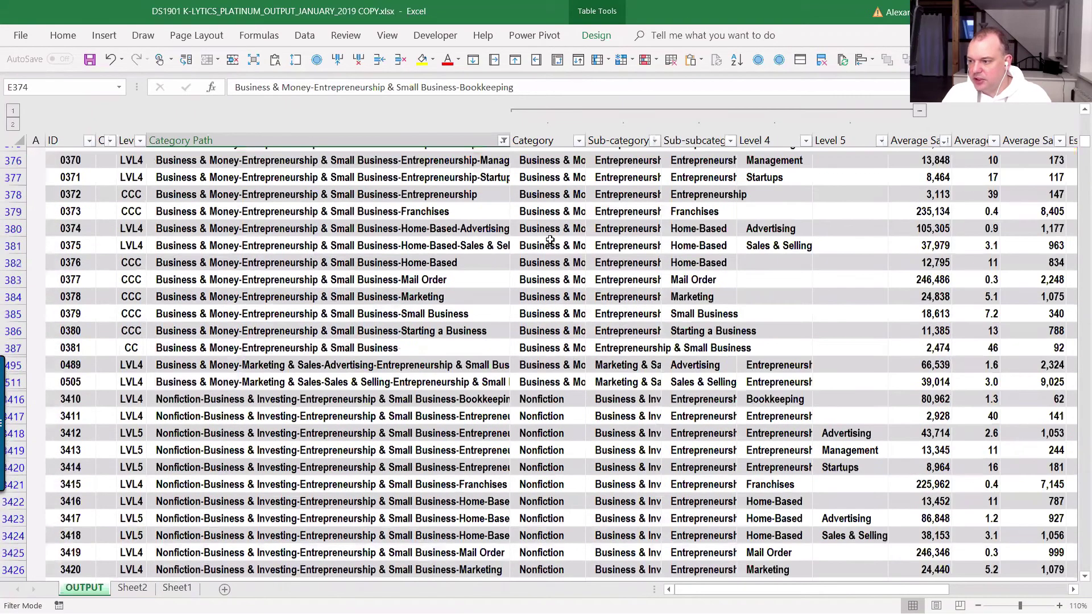
pyautogui.scroll(-1, 571, 365)
pyautogui.scroll(3, 571, 491)
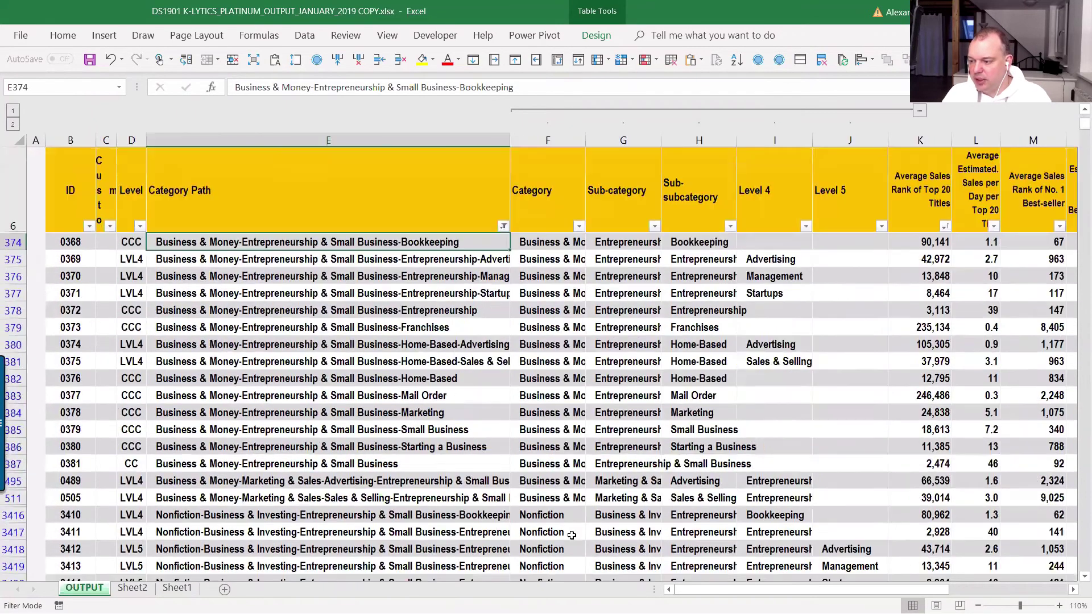
pyautogui.moveTo(570, 490); pyautogui.dragTo(804, 286)
pyautogui.click(698, 310)
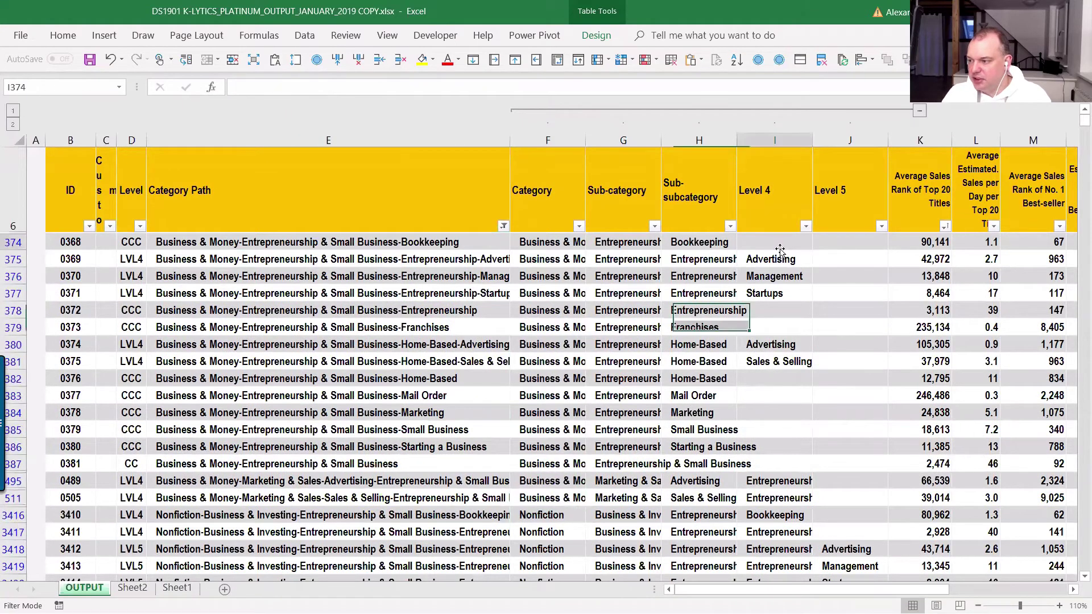
# - Sort the Entrepreneurship rows by average estimated sales per day per top 20 title, largest to smallest
pyautogui.click(774, 243)
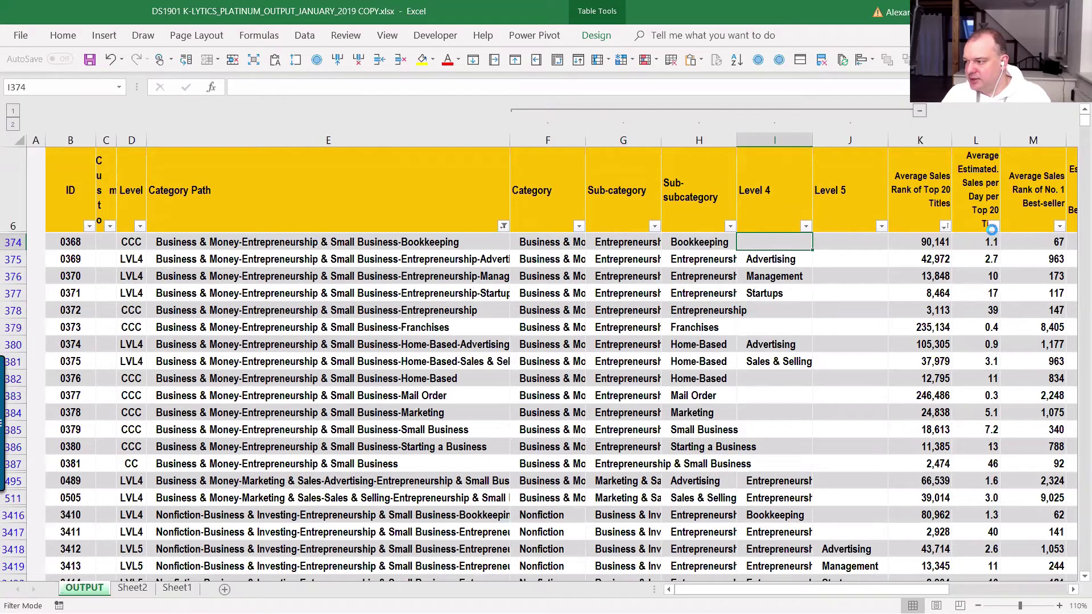
pyautogui.click(994, 226)
pyautogui.click(966, 259)
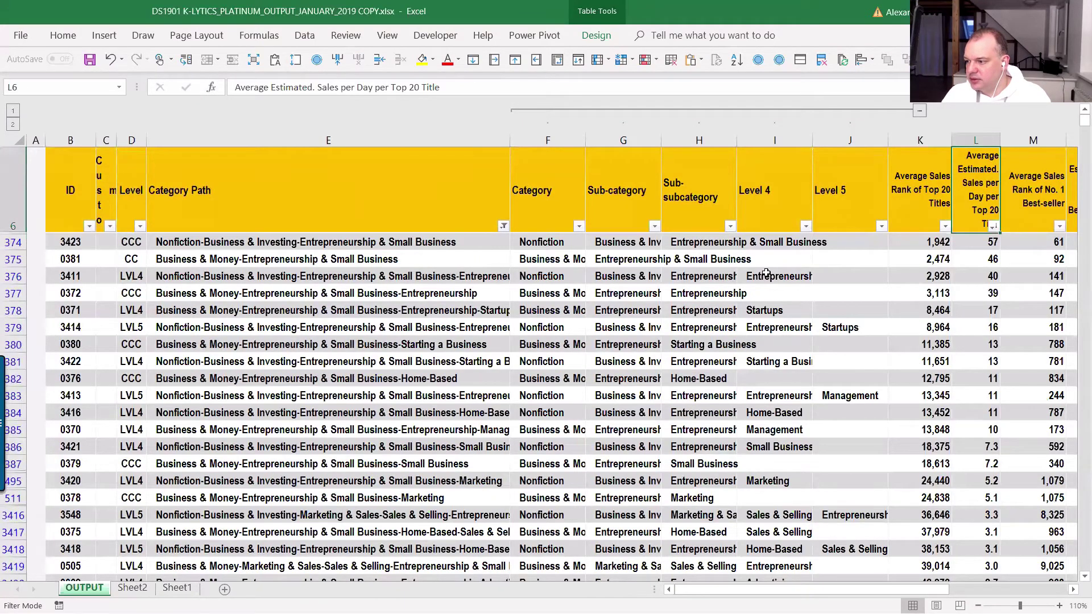
# - Read across the first Entrepreneurship & Small Business row from its sub-subcategory to the No. 1 best-seller's average sales rank
pyautogui.click(701, 240)
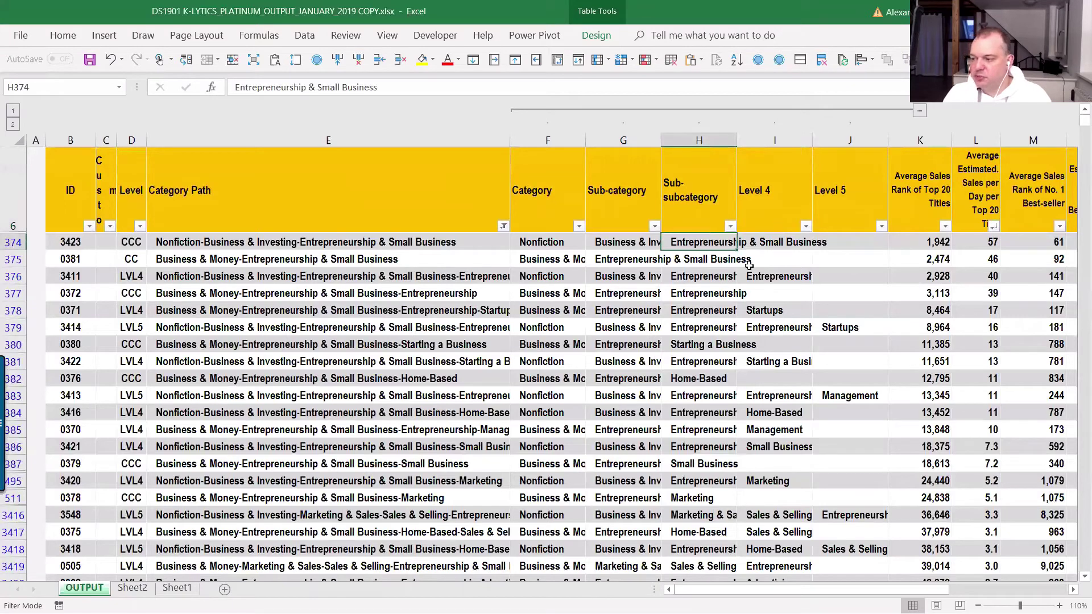
pyautogui.press('Right')
pyautogui.press('Right')
pyautogui.press('Right')
pyautogui.press('Right')
pyautogui.press('Right')
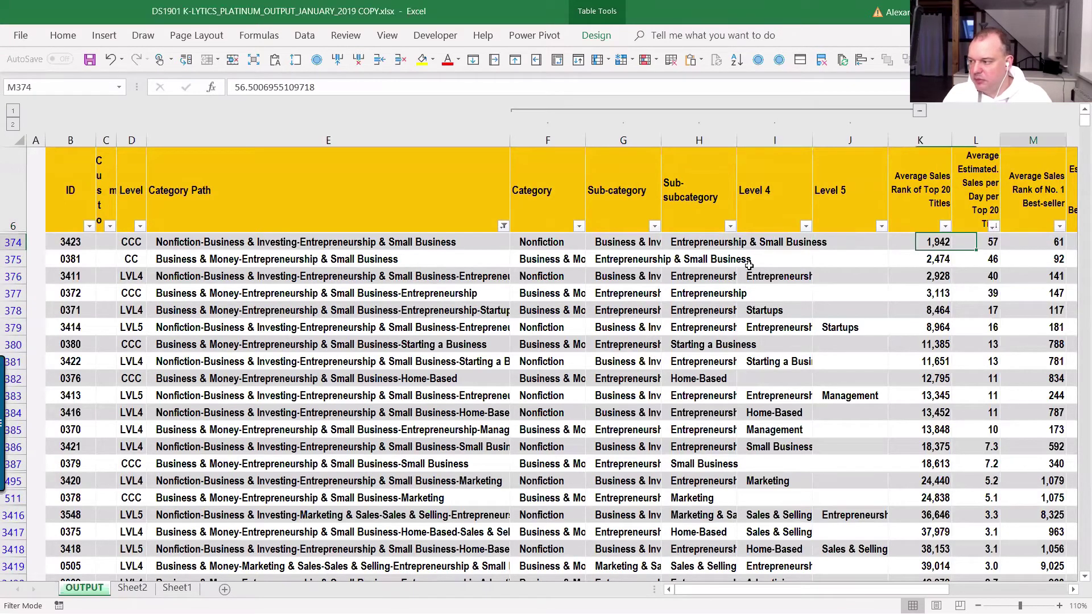
# - Examine the same row's bestseller sales, price, competition and page length figures, ending back at its number of titles
pyautogui.press('Right')
pyautogui.press('Right')
pyautogui.press('Right')
pyautogui.press('Right')
pyautogui.press('Right')
pyautogui.press('Right')
pyautogui.press('Right')
pyautogui.press('Right')
pyautogui.press('Left')
pyautogui.press('Left')
pyautogui.press('Left')
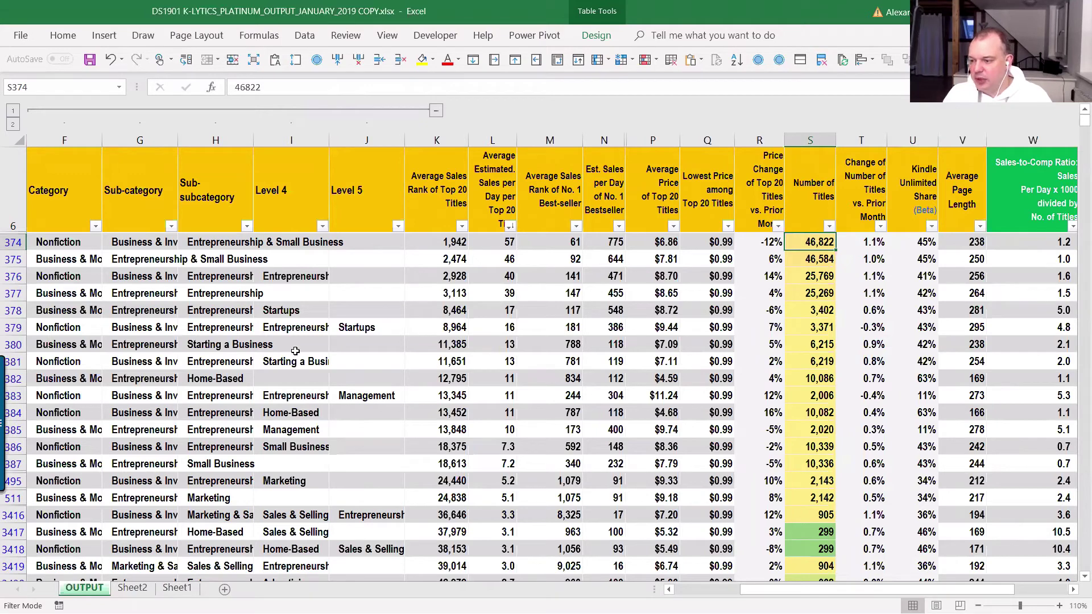
# - Examine the Nonfiction Level 5 Startups row's average sales rank, estimated daily sales and number of titles
pyautogui.click(10, 327)
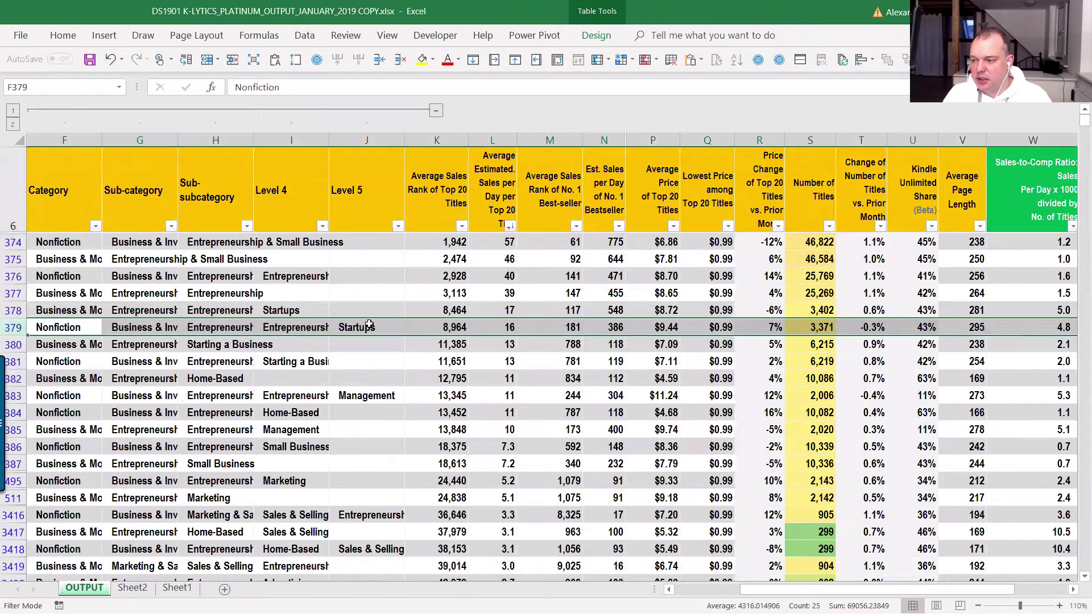
pyautogui.click(504, 329)
pyautogui.moveTo(443, 327); pyautogui.dragTo(474, 325)
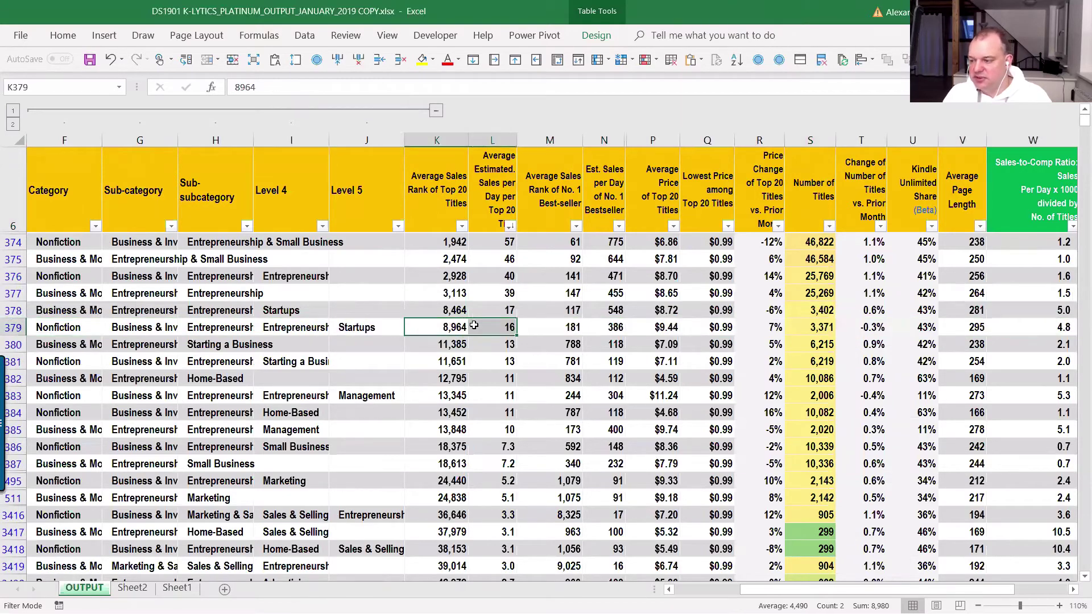
pyautogui.click(827, 328)
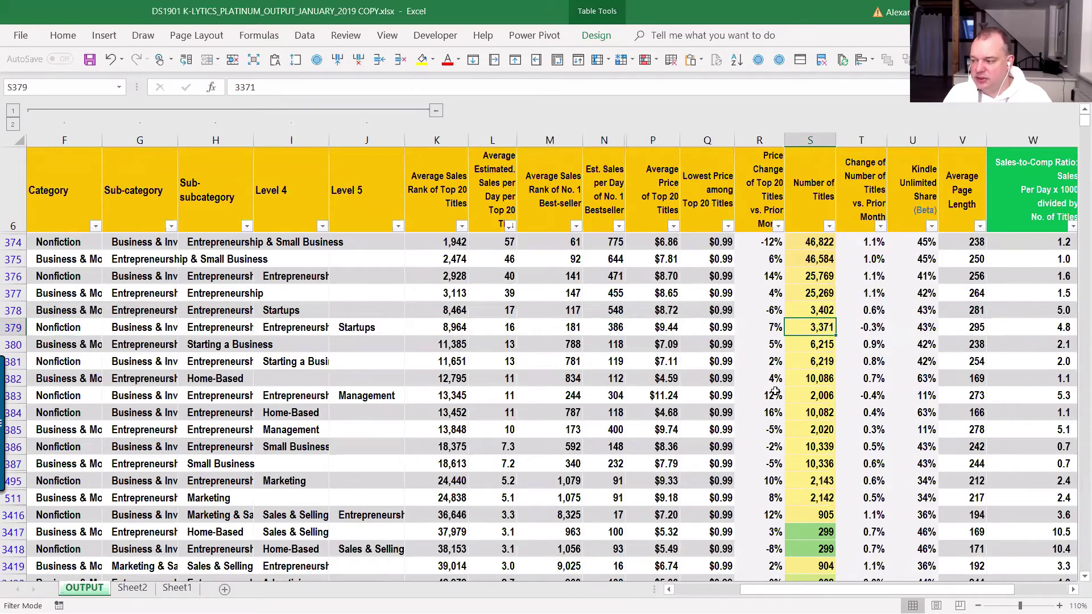
# - Find the Business & Money Home-Based Sales & Selling row and check its category path and No. 1 best-seller's average sales rank
pyautogui.scroll(-1, 404, 543)
pyautogui.scroll(-2, 404, 508)
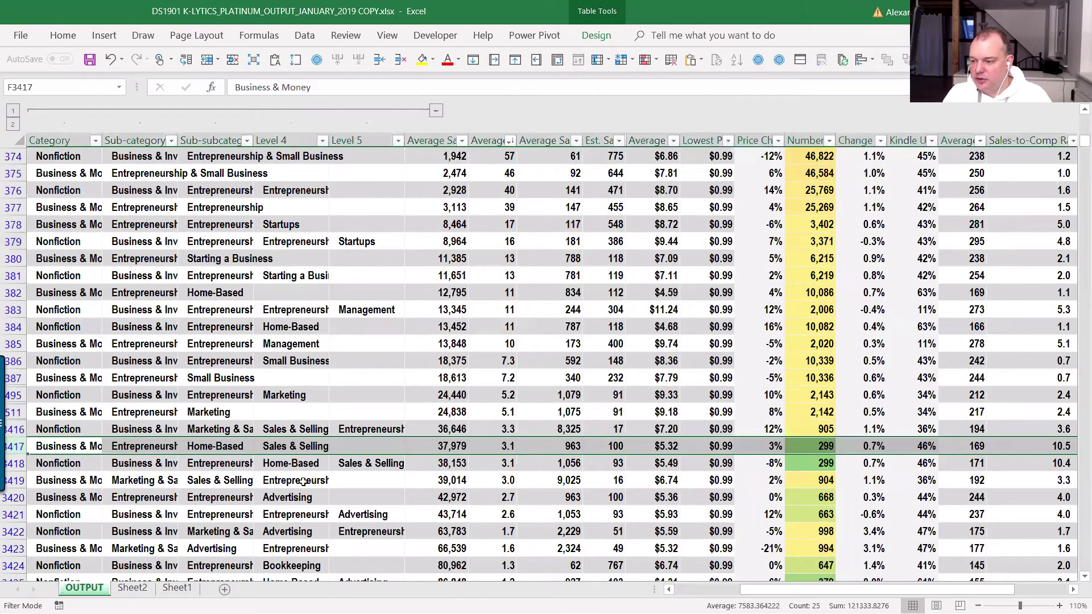
pyautogui.hscroll(-1, 587, 450)
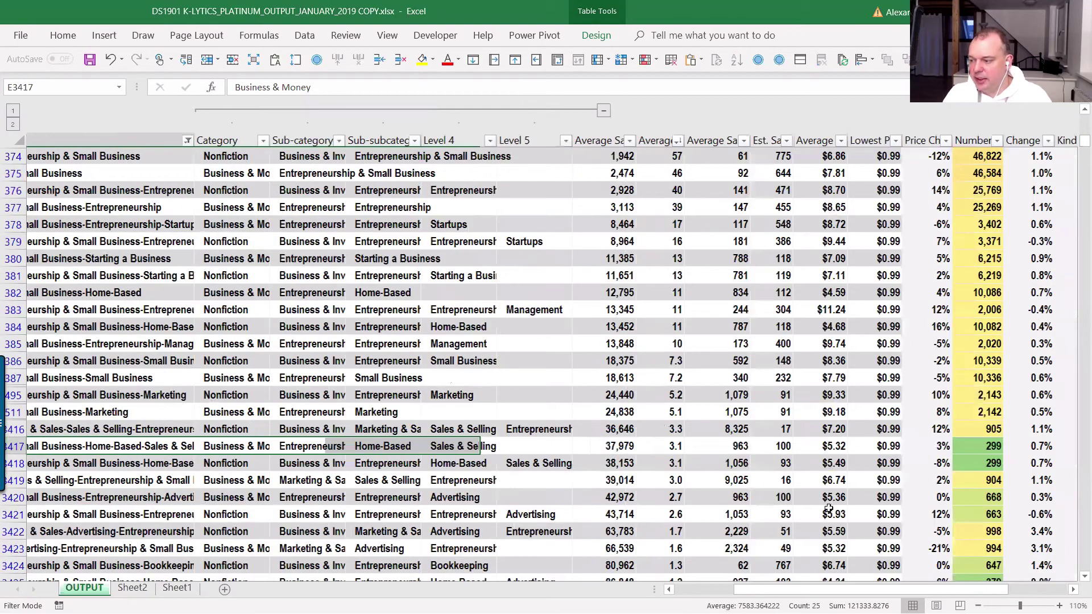
pyautogui.hotkey('ctrl', 'z')
pyautogui.click(796, 448)
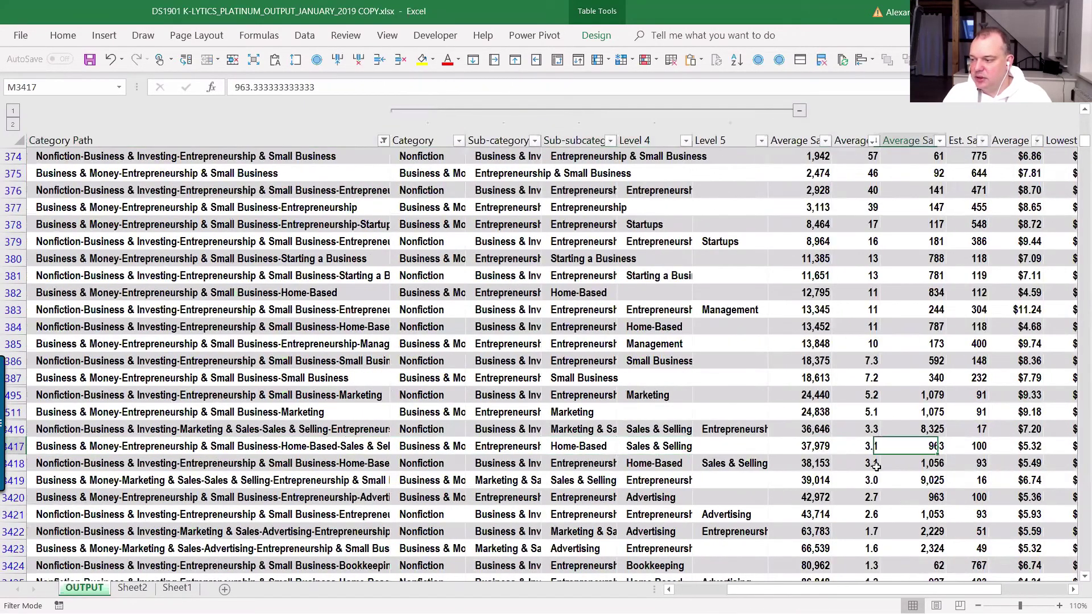
# - Read across the same Home-Based Sales & Selling row from its bestseller's estimated daily sales through the price figures to its number of titles
pyautogui.hotkey('shift', 'Down')
pyautogui.press('Right')
pyautogui.press('Right')
pyautogui.press('Right')
pyautogui.press('Right')
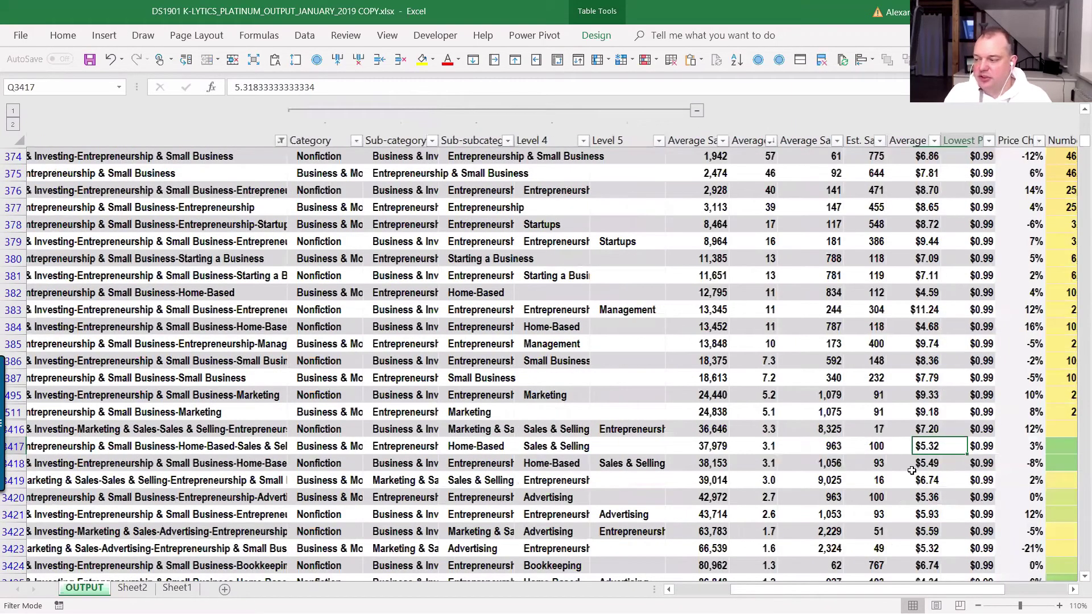
pyautogui.press('Right')
pyautogui.press('Right')
pyautogui.press('Right')
pyautogui.press('Left')
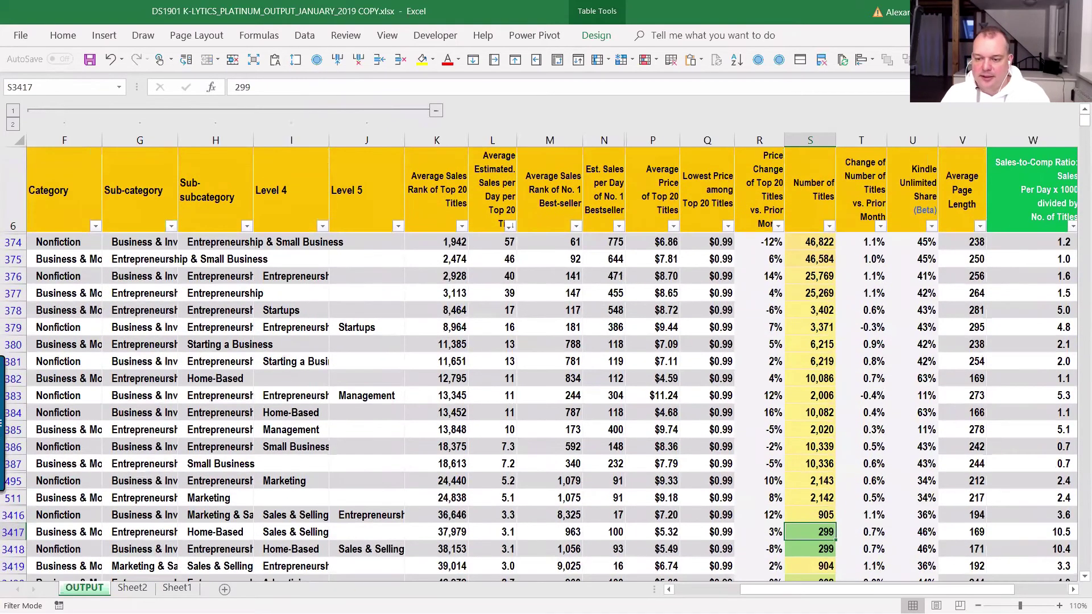
pyautogui.click(140, 310)
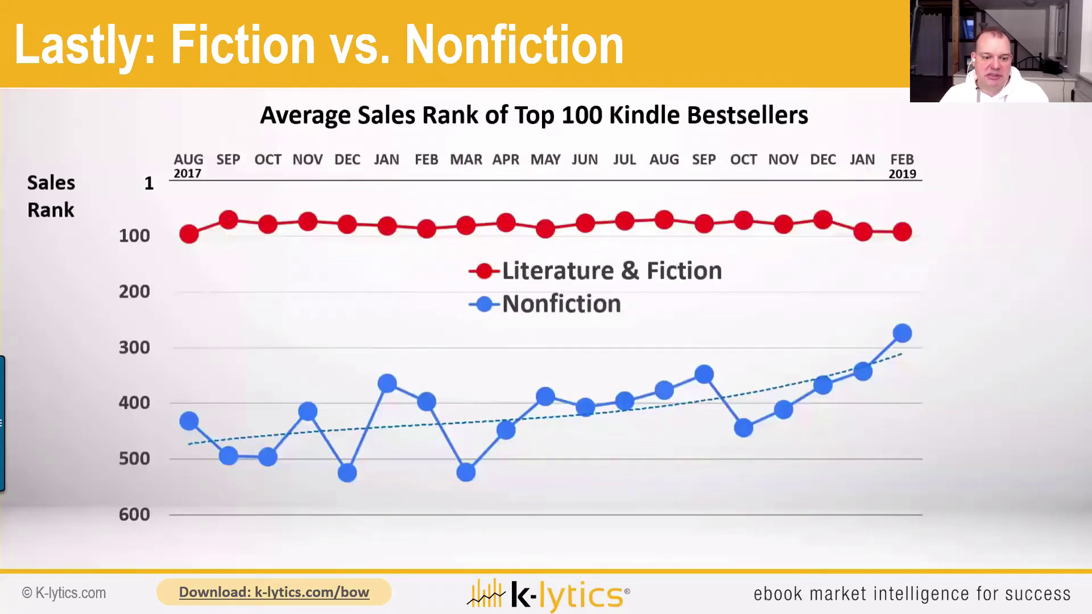
# - Advance the presentation to the "What to do with all of this?" slide
pyautogui.press('Right')
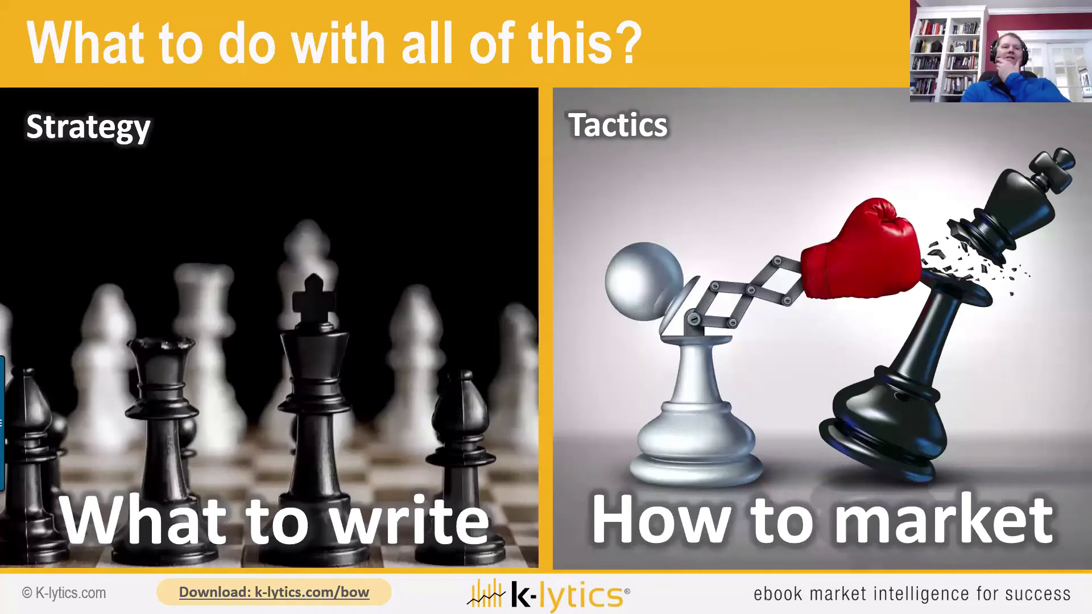
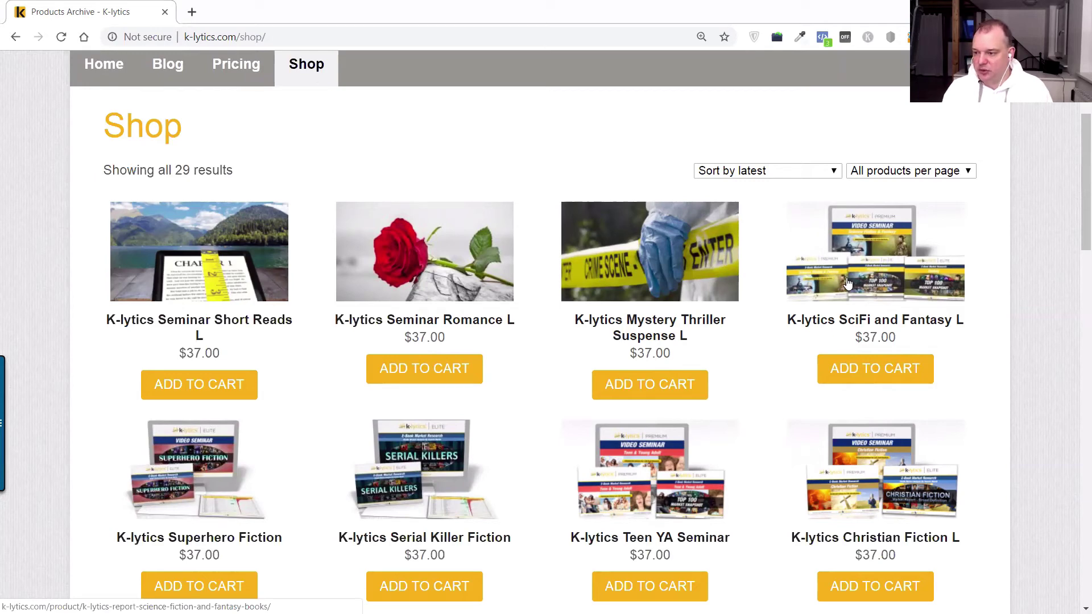
# - Open the K-lytics Post-Apocalyptic Dystopian L product from the K-lytics shop and display its video seminar image
pyautogui.scroll(-1, 847, 283)
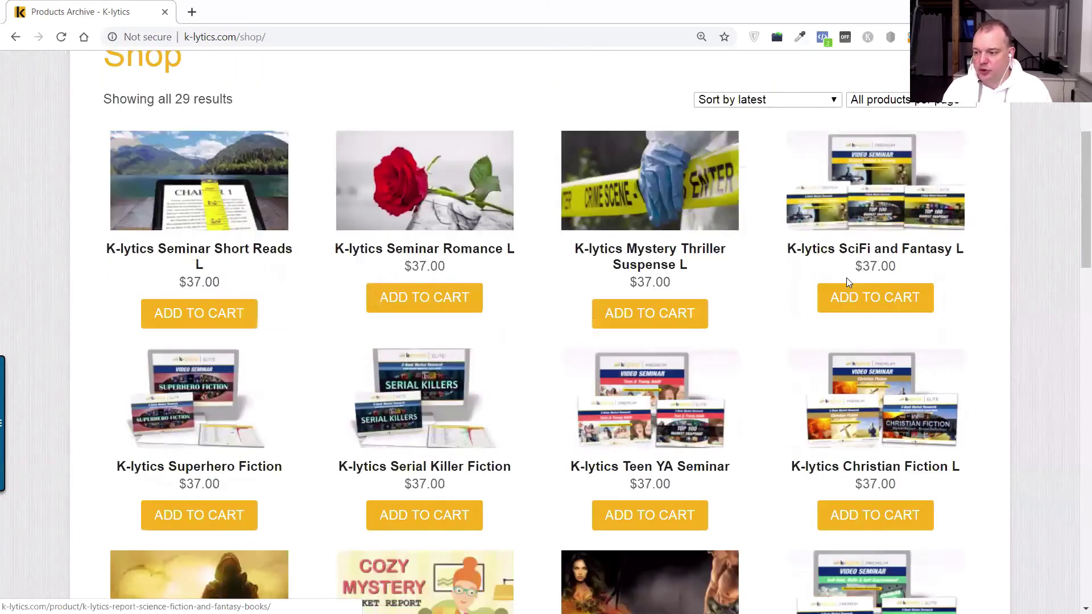
pyautogui.scroll(-1, 847, 283)
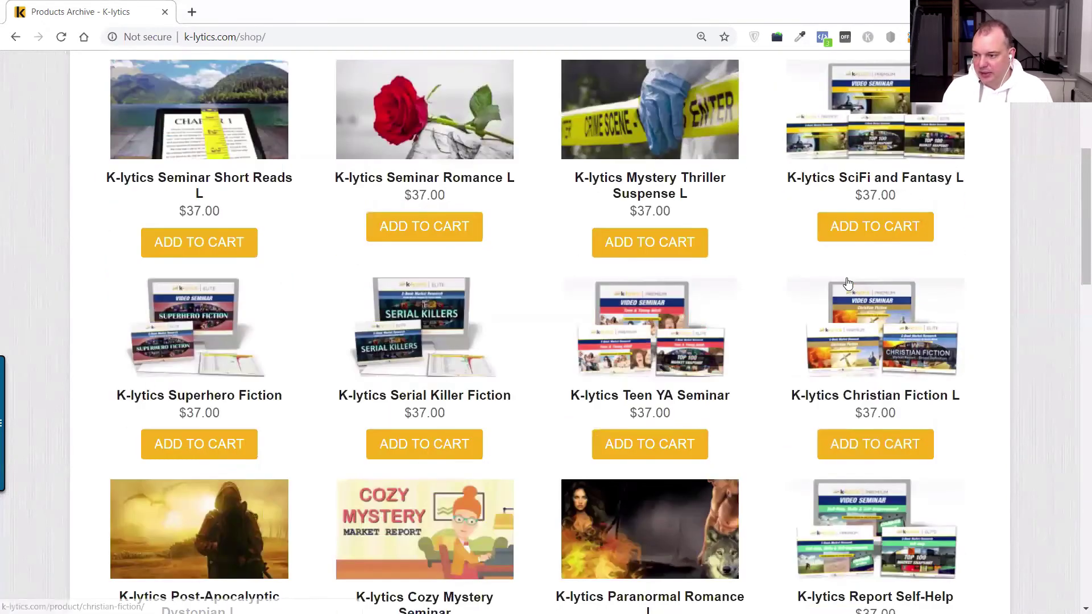
pyautogui.scroll(-1, 847, 283)
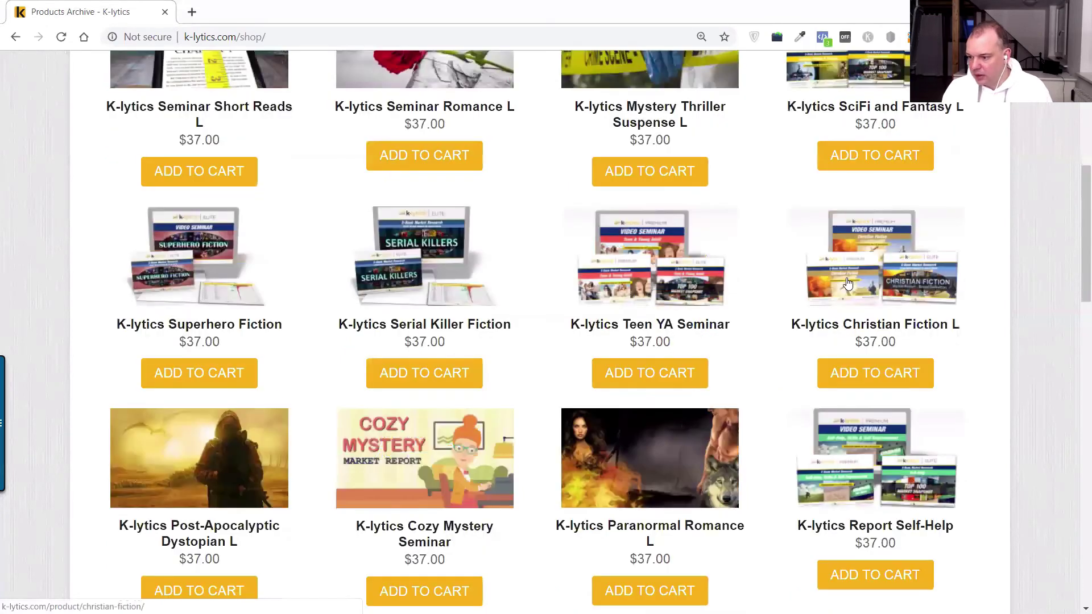
pyautogui.click(219, 473)
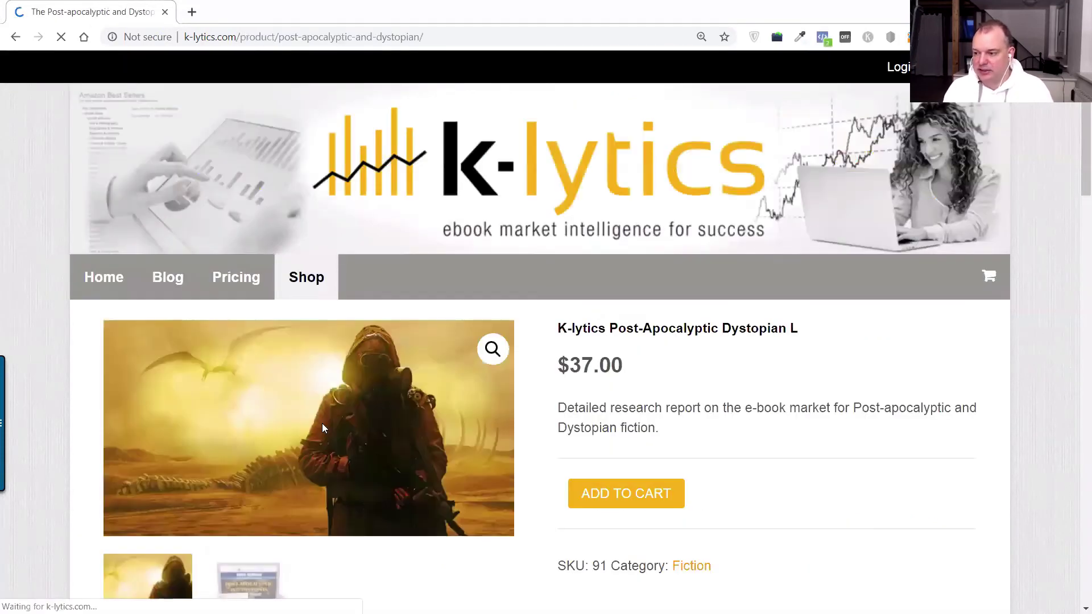
pyautogui.scroll(-1, 397, 399)
pyautogui.click(278, 506)
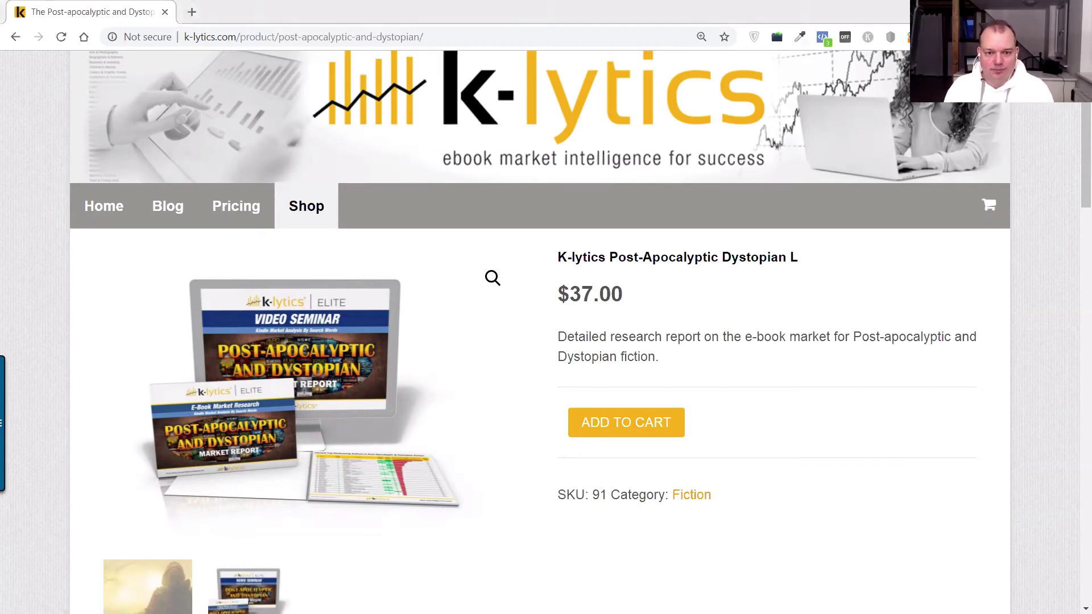
# - Switch back to the Excel workbook and go from the Business & Money Startups row to its start, showing the leading columns
pyautogui.hotkey('alt', 'Tab')
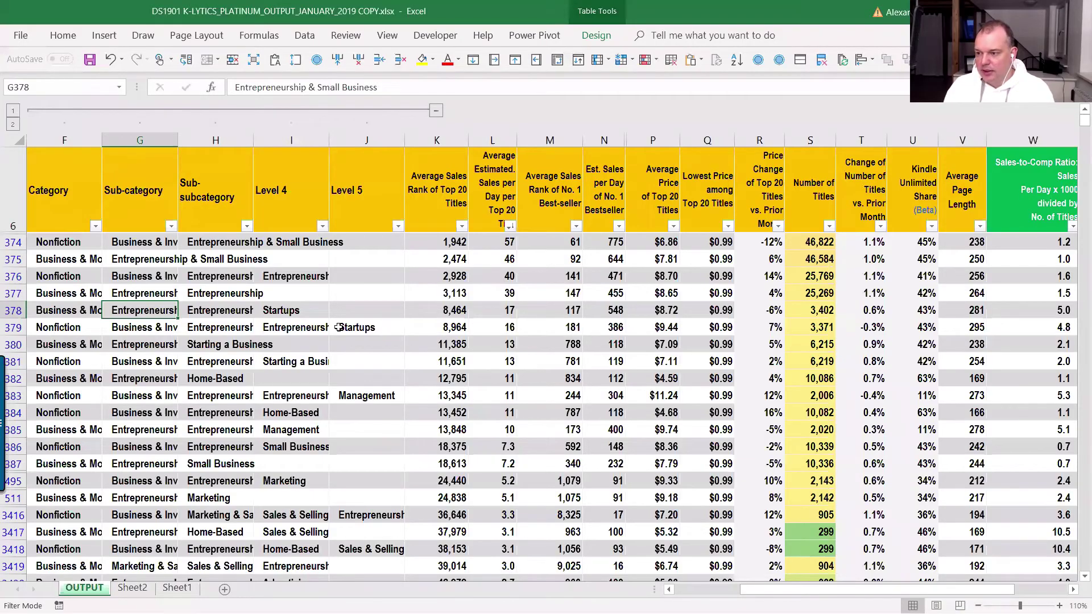
pyautogui.click(294, 308)
pyautogui.press('Left')
pyautogui.press('Left')
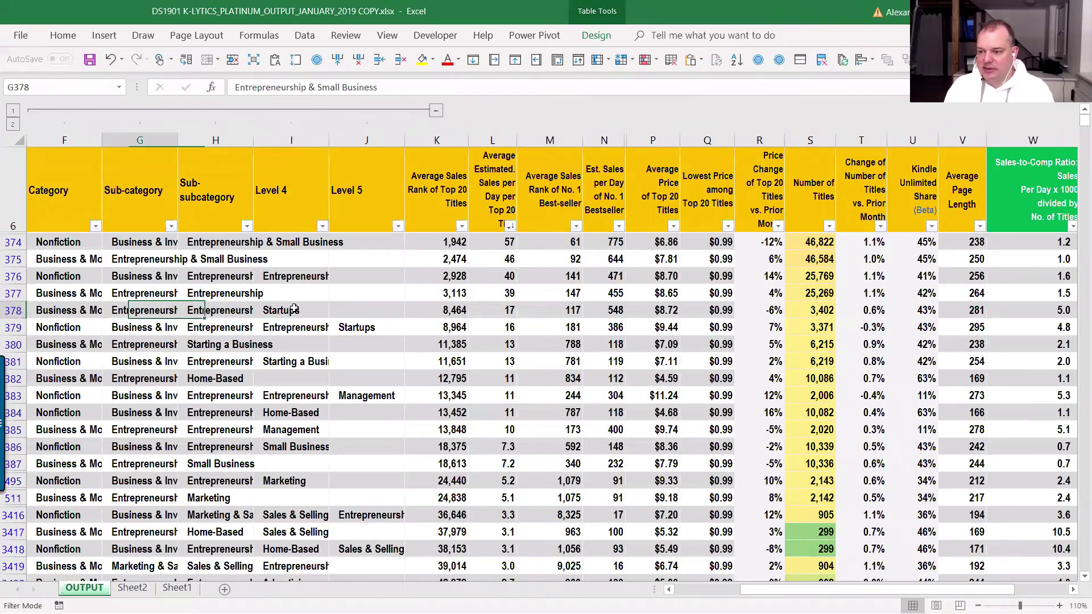
pyautogui.press('Home')
pyautogui.scroll(3, 501, 196)
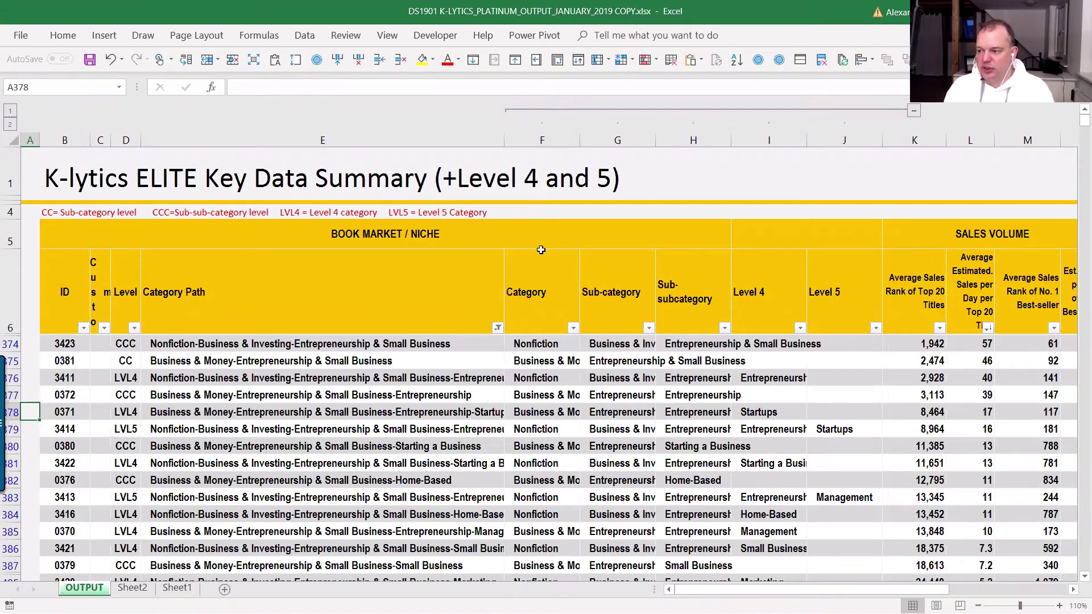
# - Mark the columns from Category Path through Level 5 to review how the book market niches are structured
pyautogui.moveTo(435, 134); pyautogui.dragTo(606, 132)
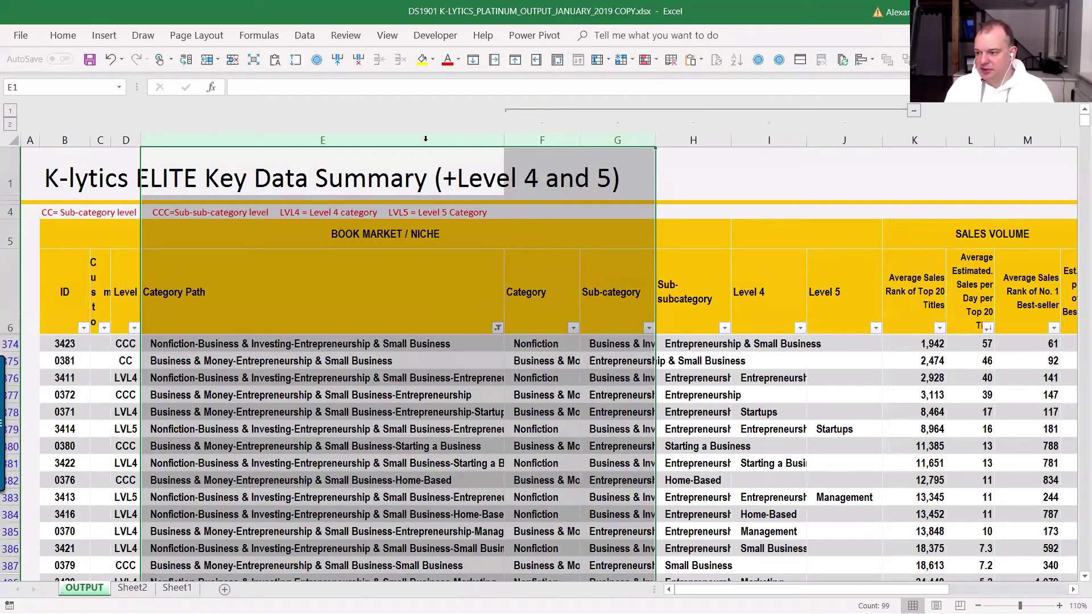
pyautogui.moveTo(425, 140); pyautogui.dragTo(844, 140)
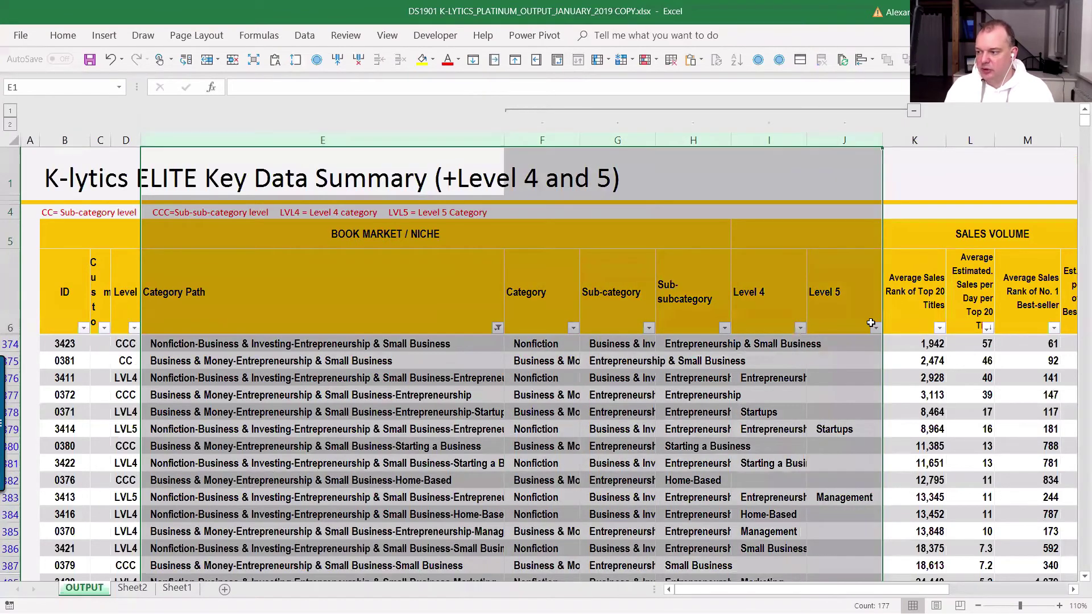
pyautogui.click(843, 302)
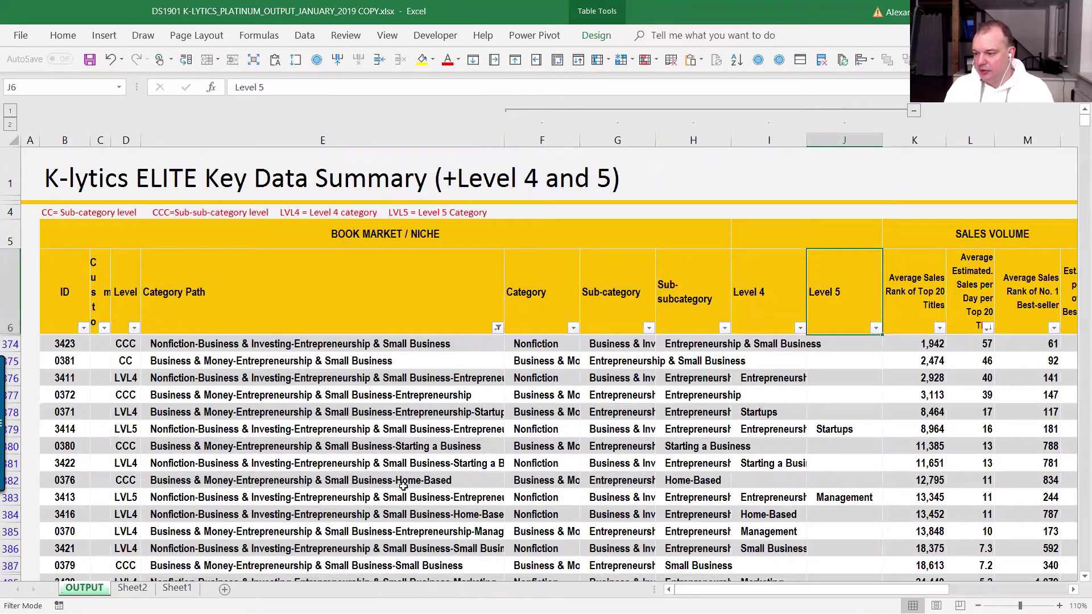
pyautogui.click(356, 497)
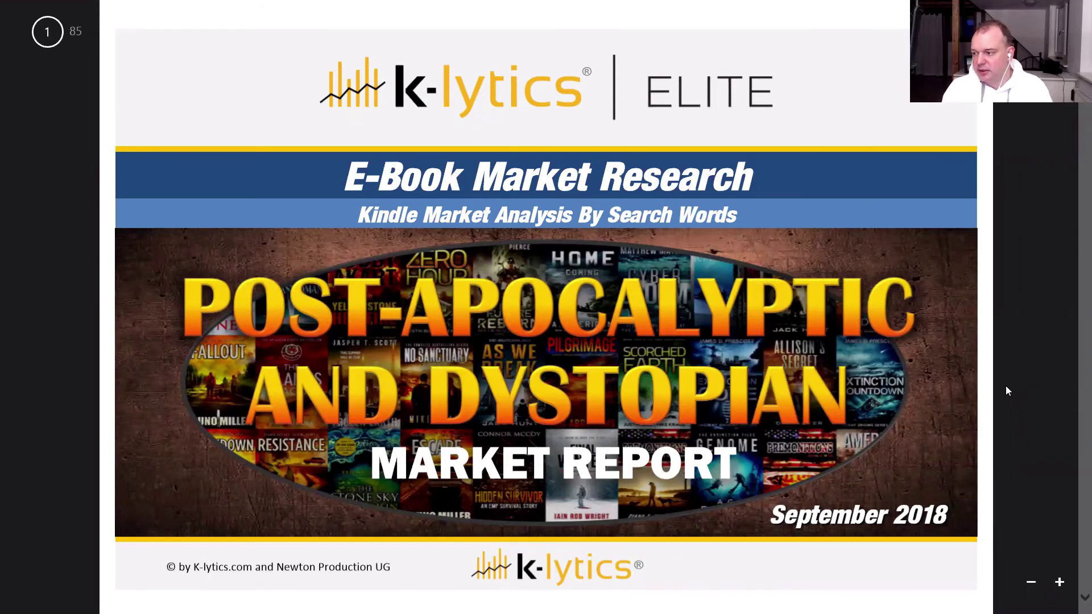
# - Read the Post-Apocalyptic and Dystopian Market Report's definition and "A Closer Look" comparison pages in the PDF viewer
pyautogui.press('pagedown')
pyautogui.press('pagedown')
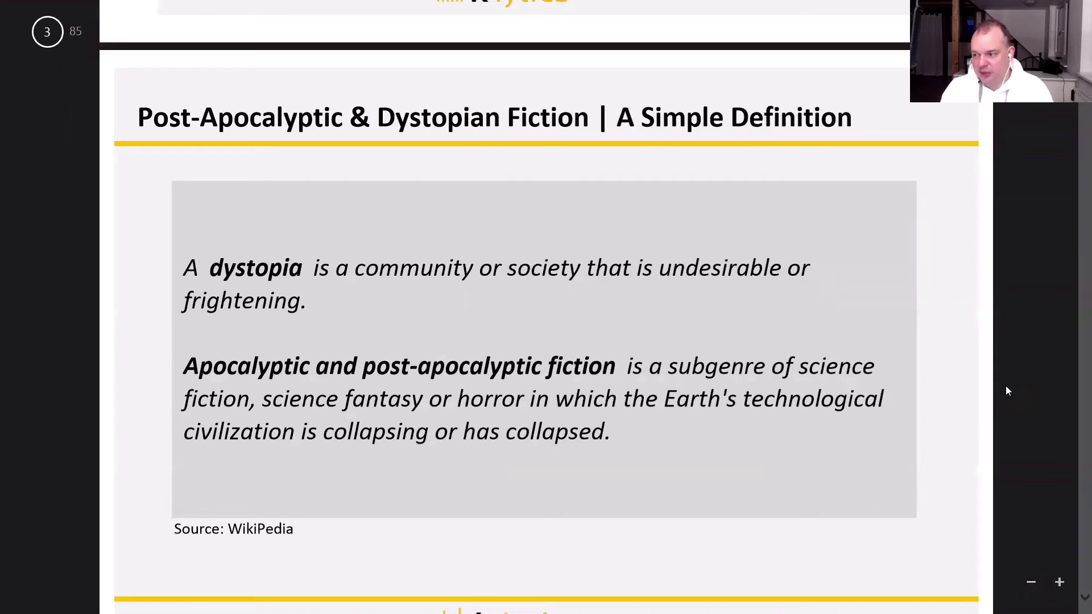
pyautogui.press('pagedown')
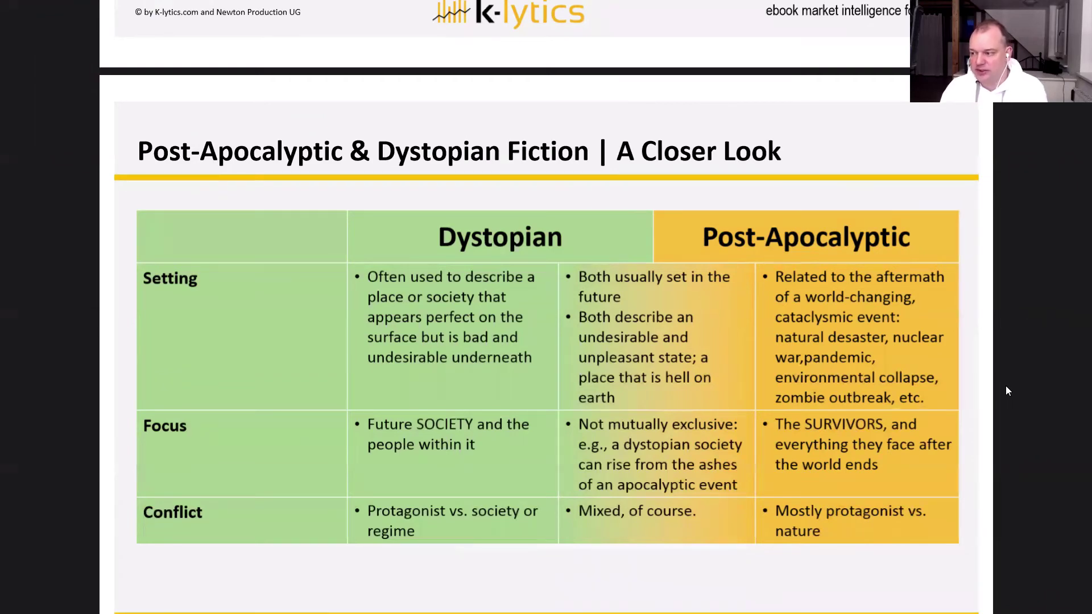
pyautogui.scroll(4, 1006, 386)
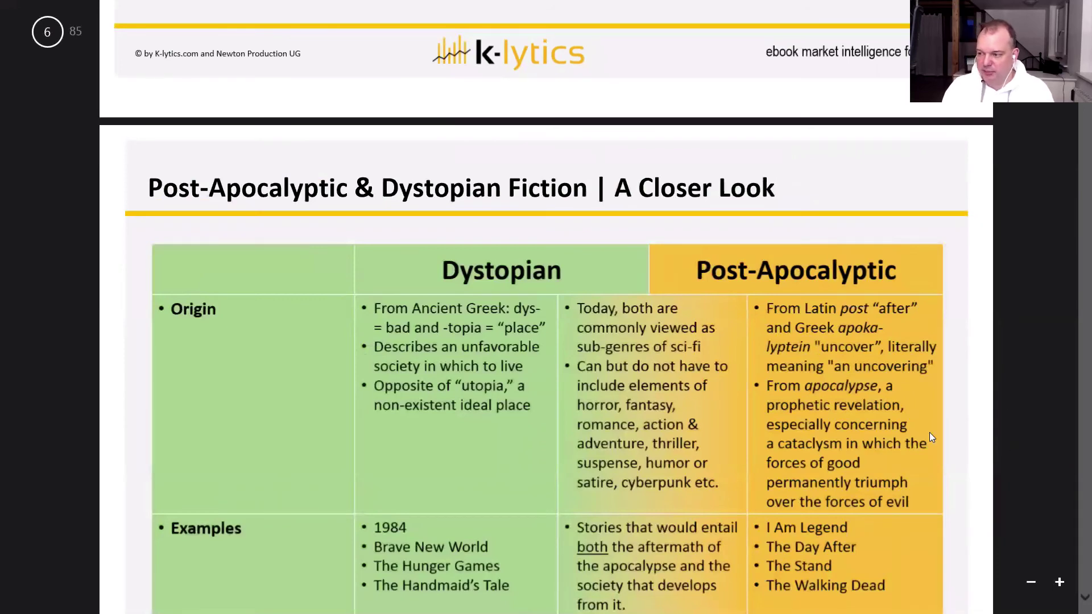
pyautogui.scroll(-8, 874, 395)
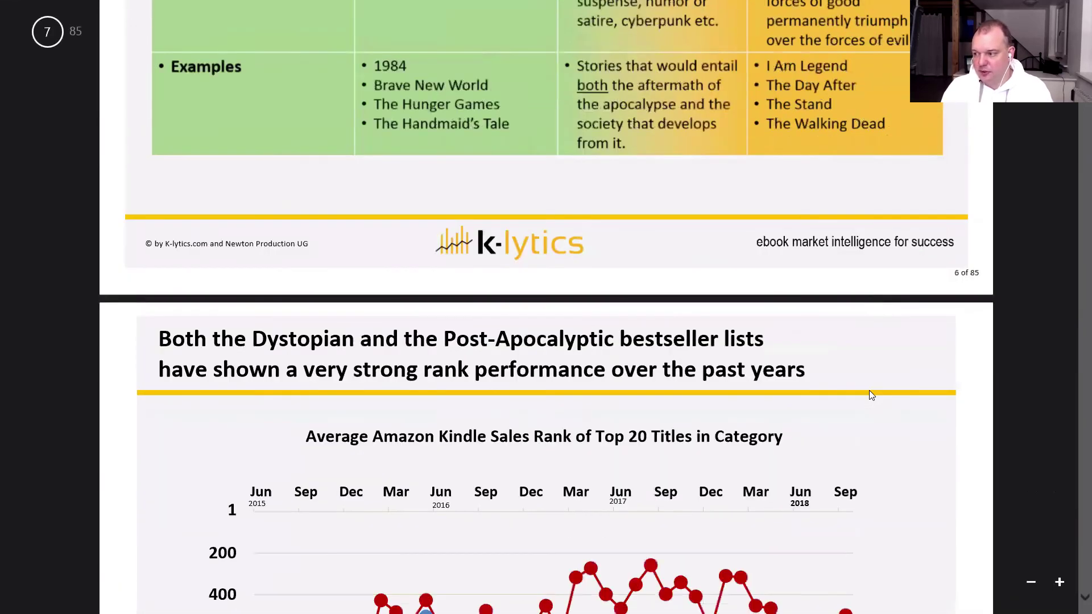
pyautogui.scroll(2, 869, 390)
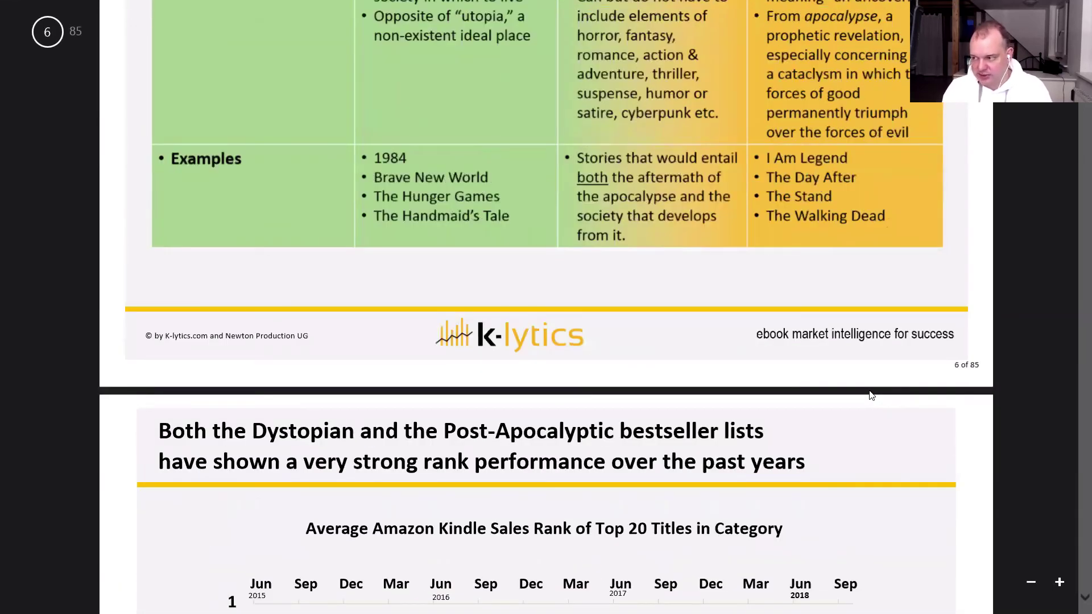
pyautogui.scroll(3, 870, 395)
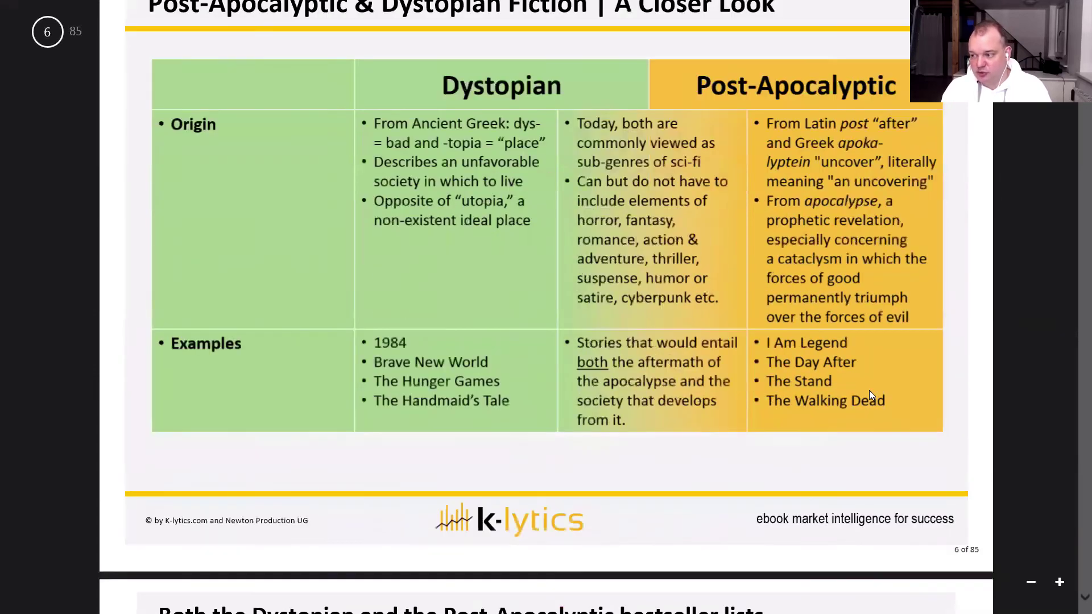
# - Examine the report's top 20 sales rank chart and the Dystopian strategy map timeline on pages 7 and 8
pyautogui.scroll(-6, 870, 394)
pyautogui.scroll(-3, 871, 395)
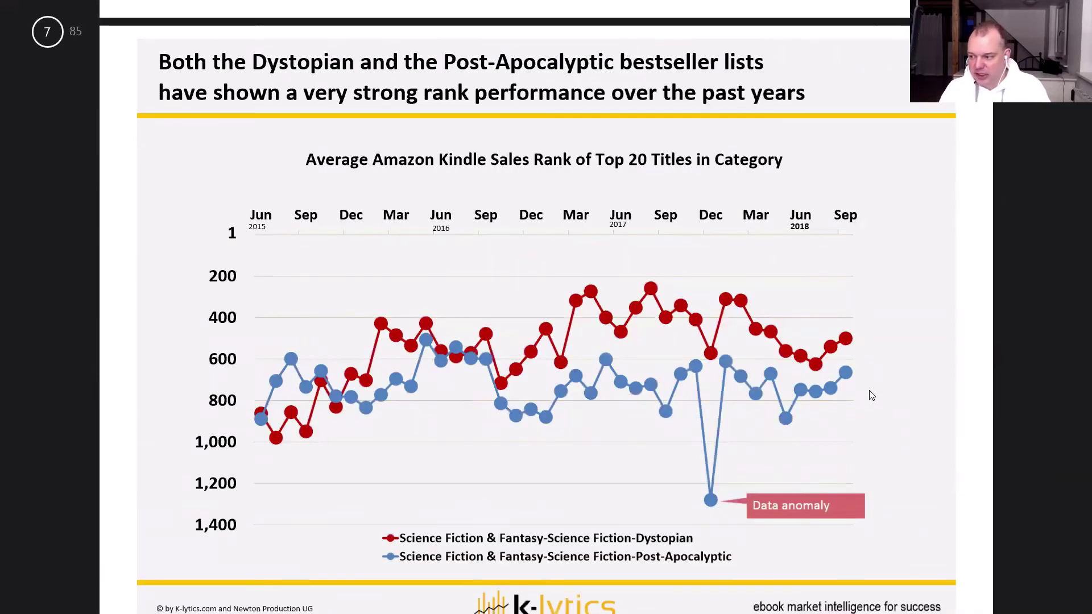
pyautogui.scroll(-5, 780, 382)
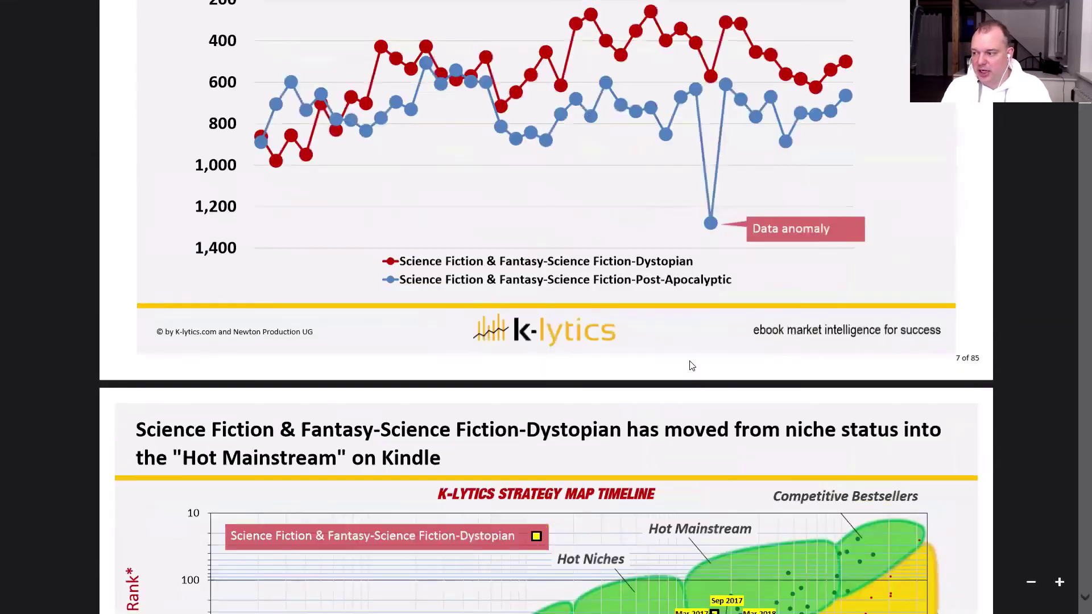
pyautogui.scroll(-3, 680, 282)
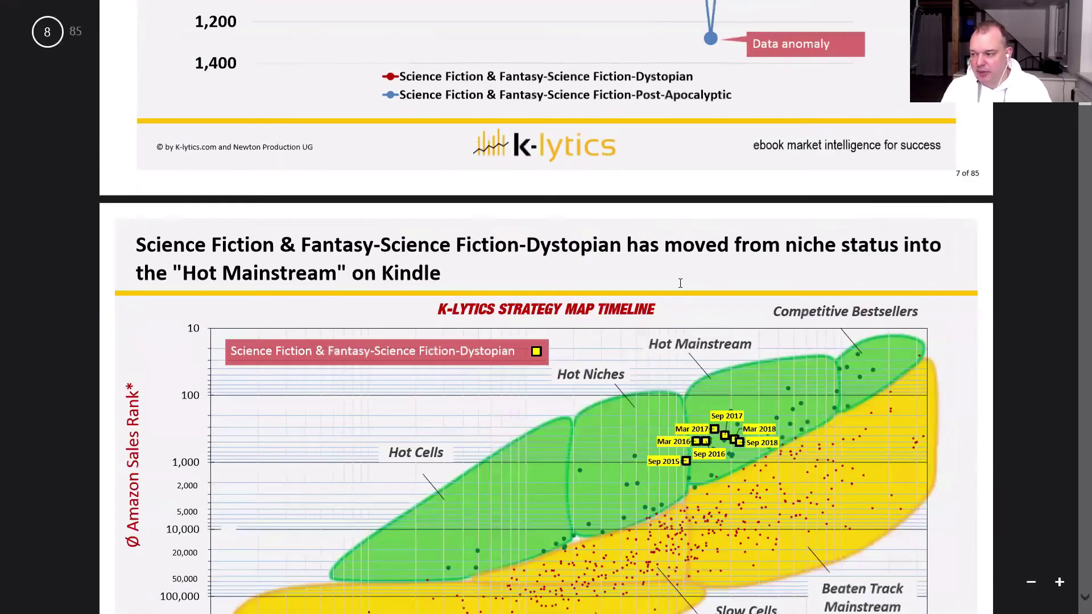
pyautogui.scroll(-3, 668, 275)
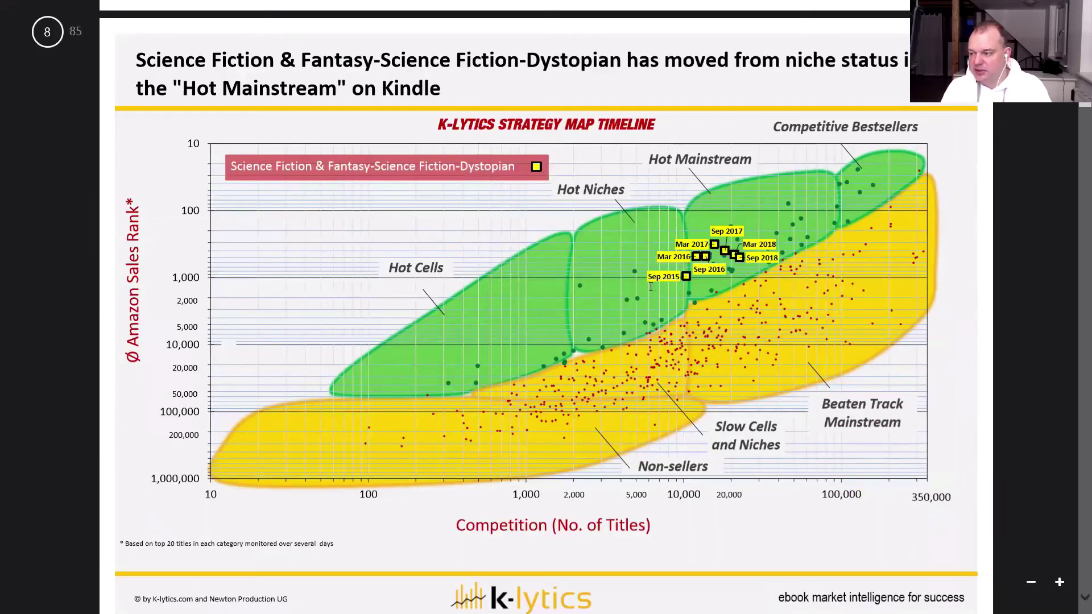
pyautogui.click(681, 280)
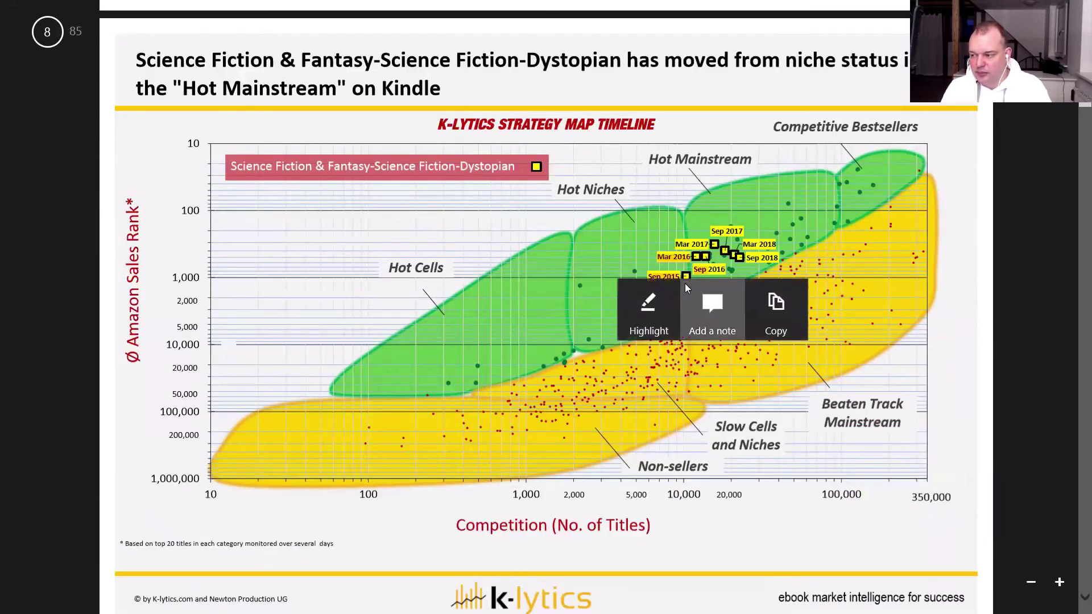
pyautogui.click(706, 301)
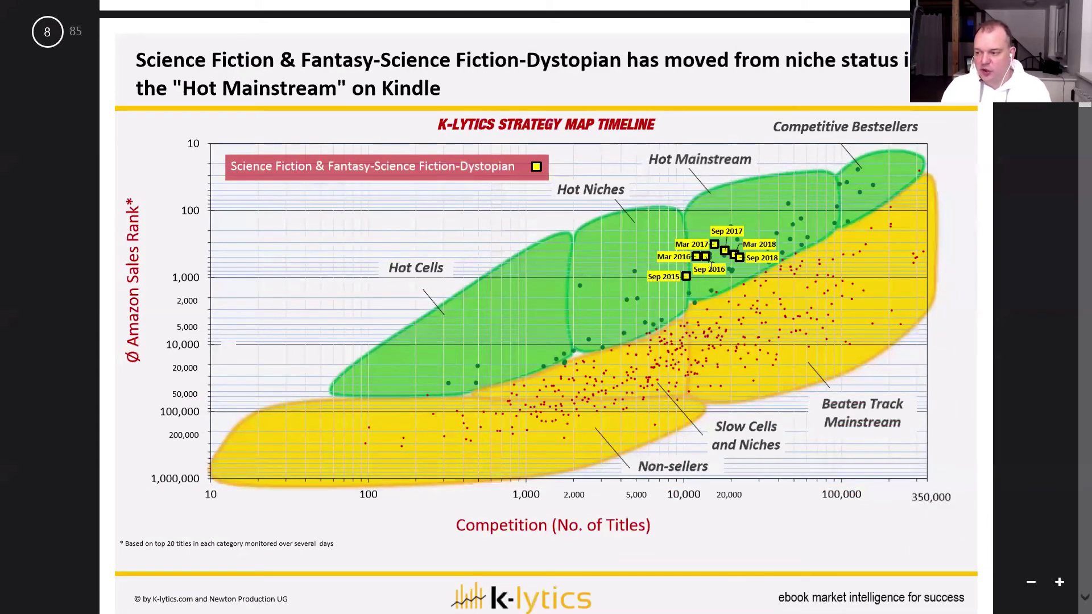
# - Examine the Post-Apocalyptic strategy map timeline on page 9, following its markers from 2015-09 to 2018-09
pyautogui.scroll(-10, 711, 266)
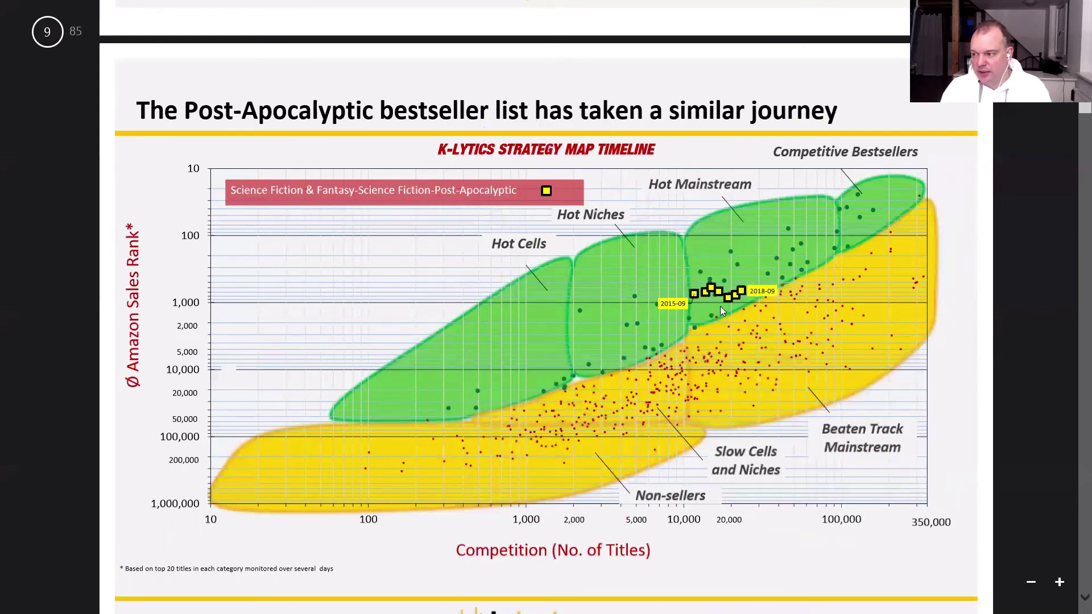
pyautogui.scroll(-2, 693, 296)
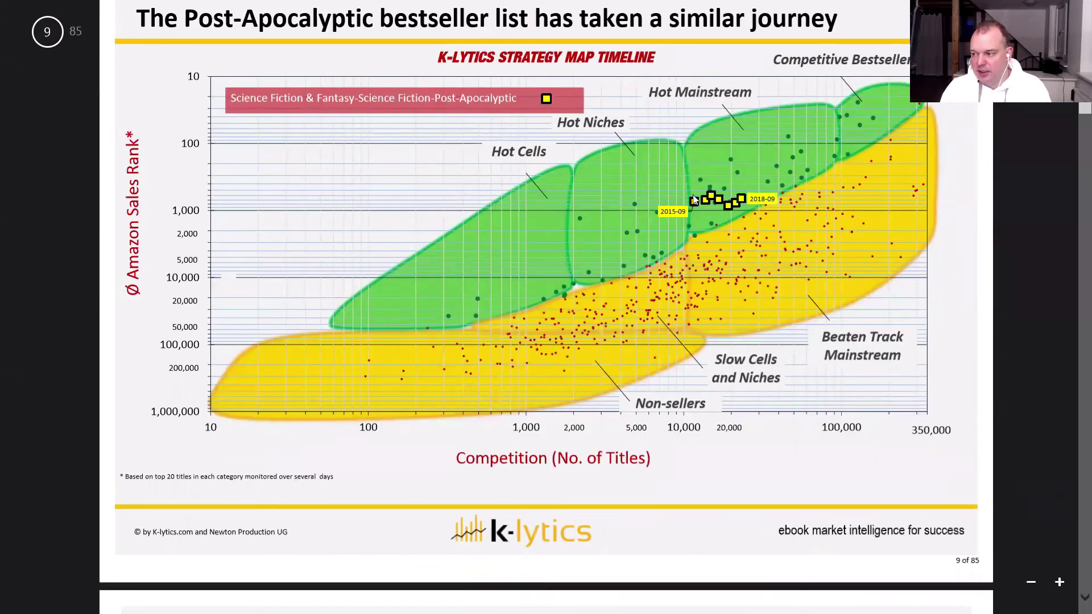
pyautogui.moveTo(757, 210); pyautogui.dragTo(785, 217)
pyautogui.click(770, 202)
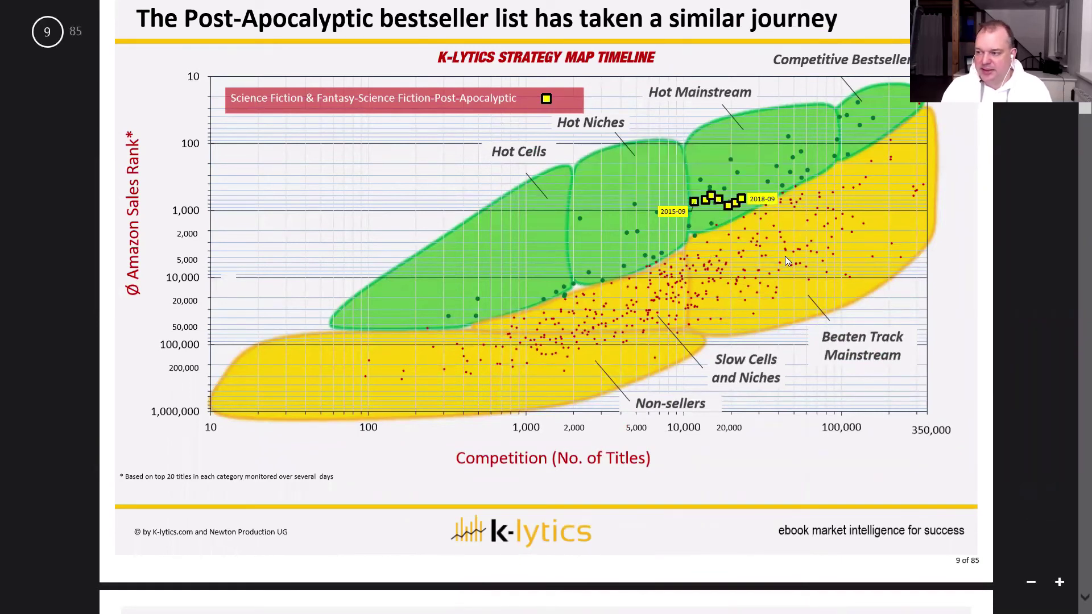